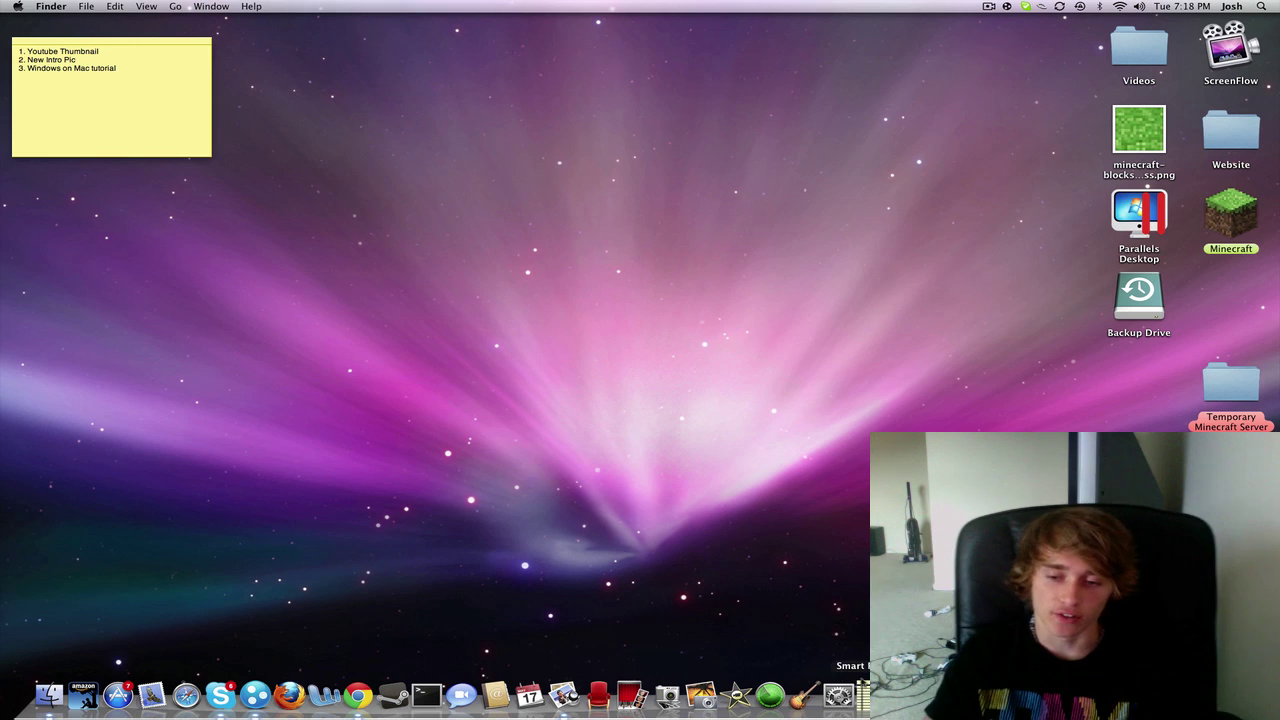
left_click_drag(762, 440, 880, 367)
left_click_drag(396, 560, 652, 443)
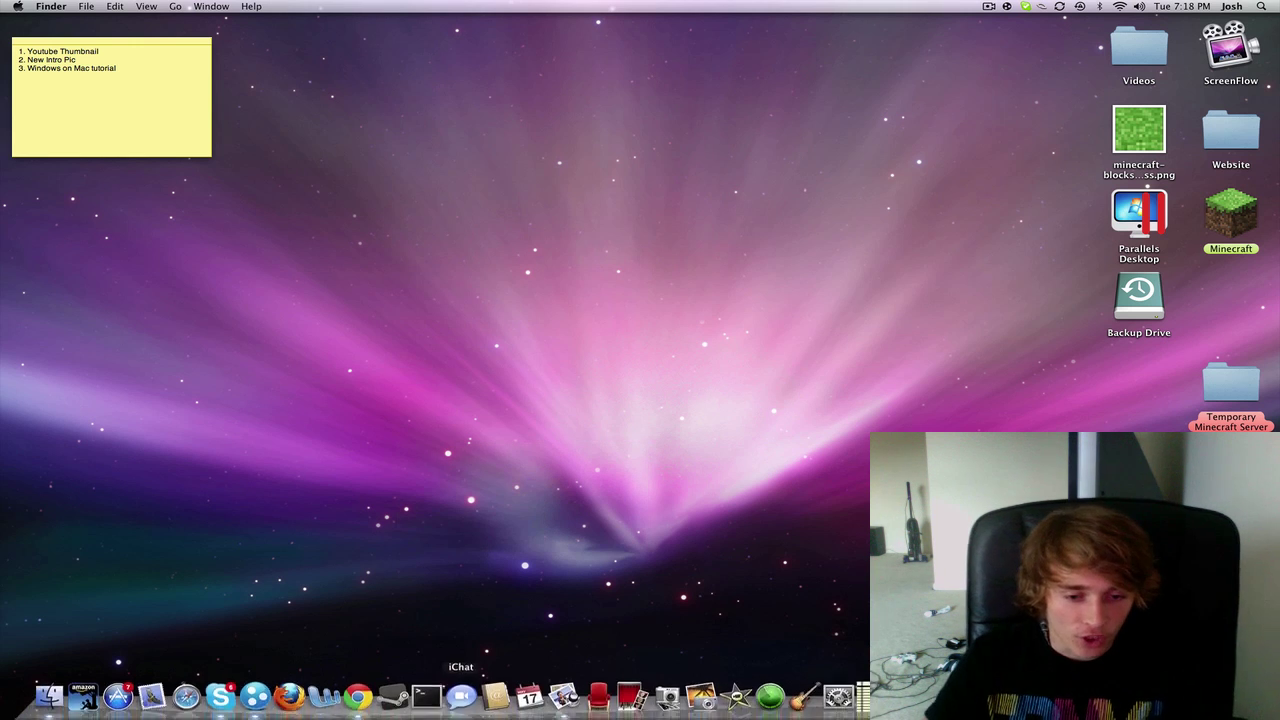
Step: Open Chrome, load the demonoid.me website and look over its home page
left_click(352, 696)
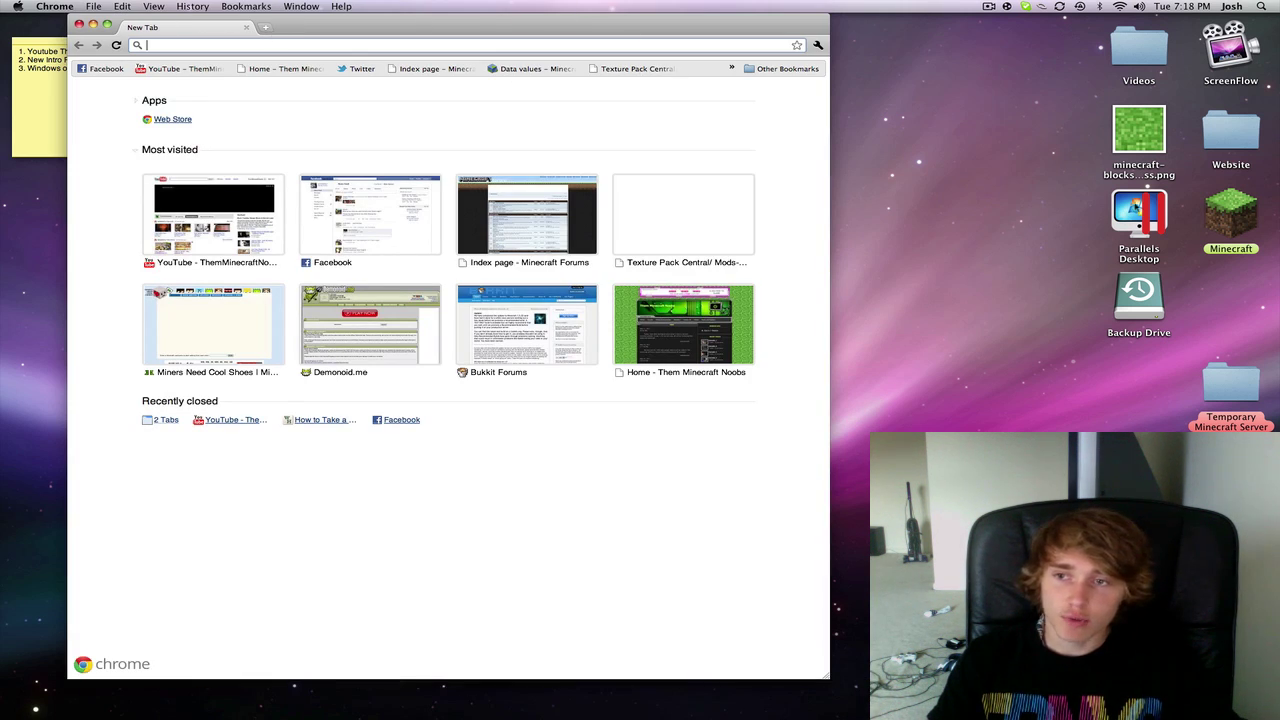
left_click(1141, 208)
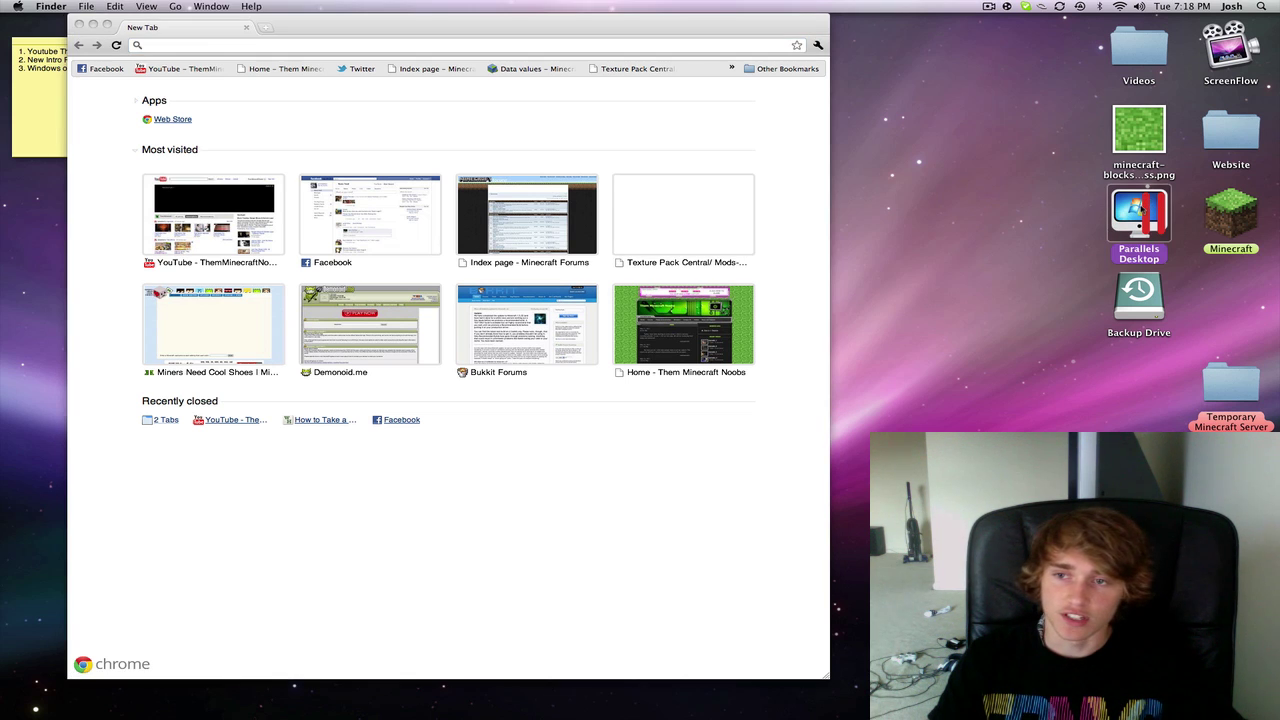
left_click(565, 102)
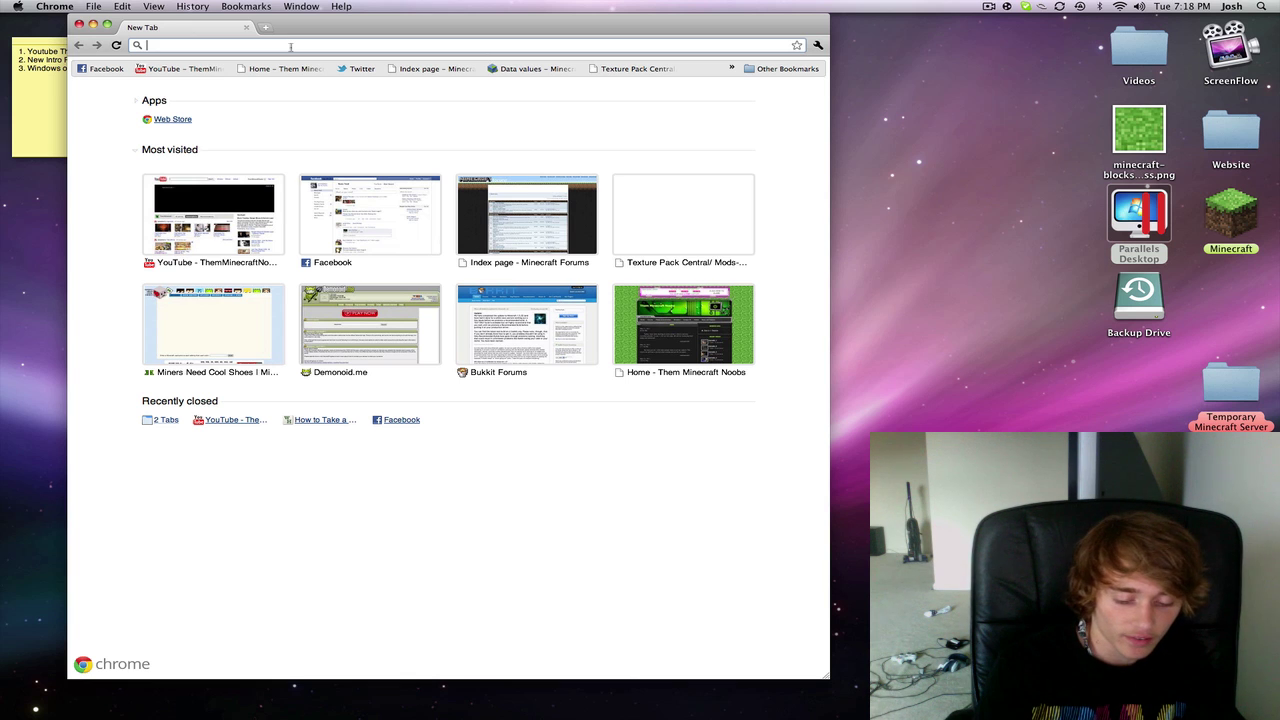
type("demon")
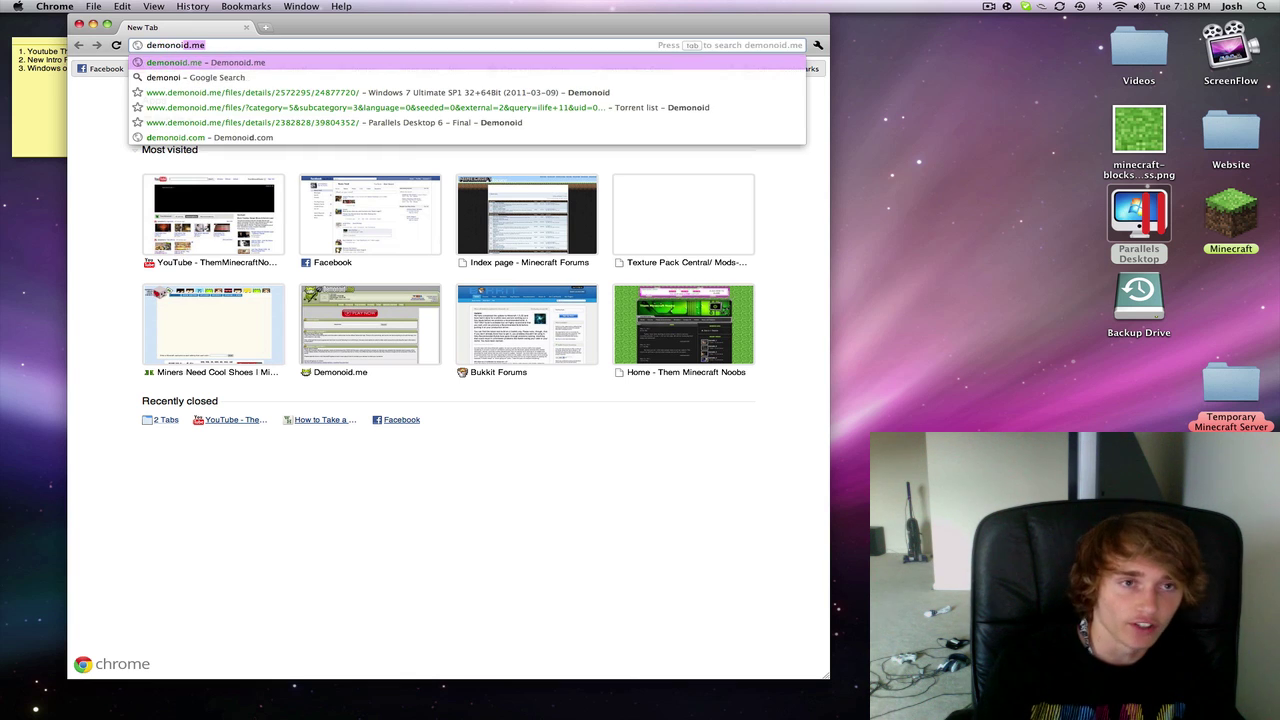
type("oid")
key("Return")
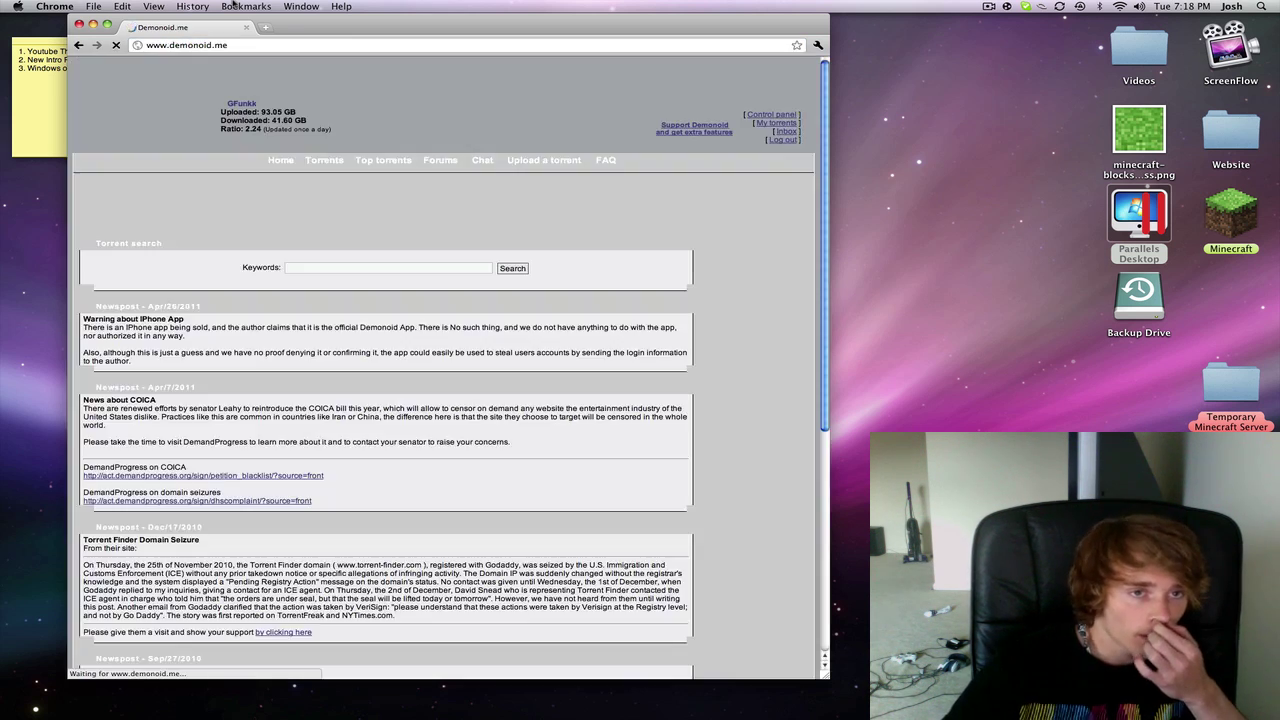
scroll(290, 168, "down", 2)
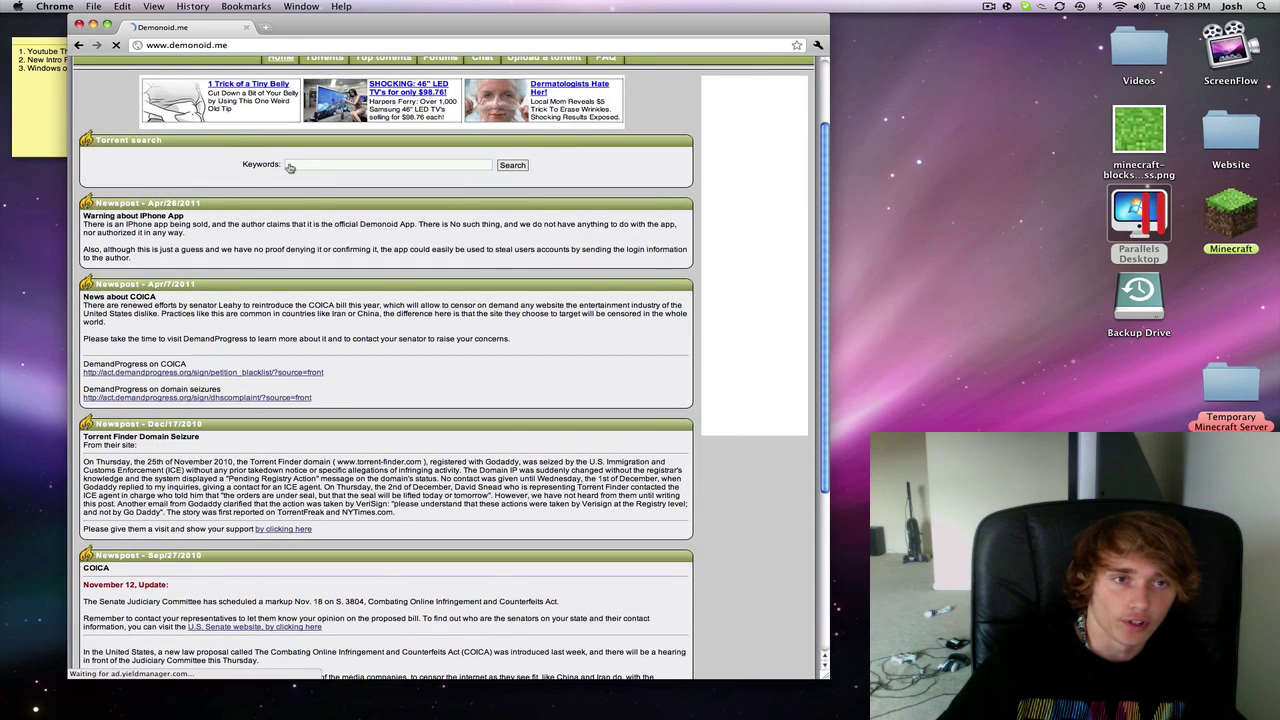
scroll(290, 168, "down", 1)
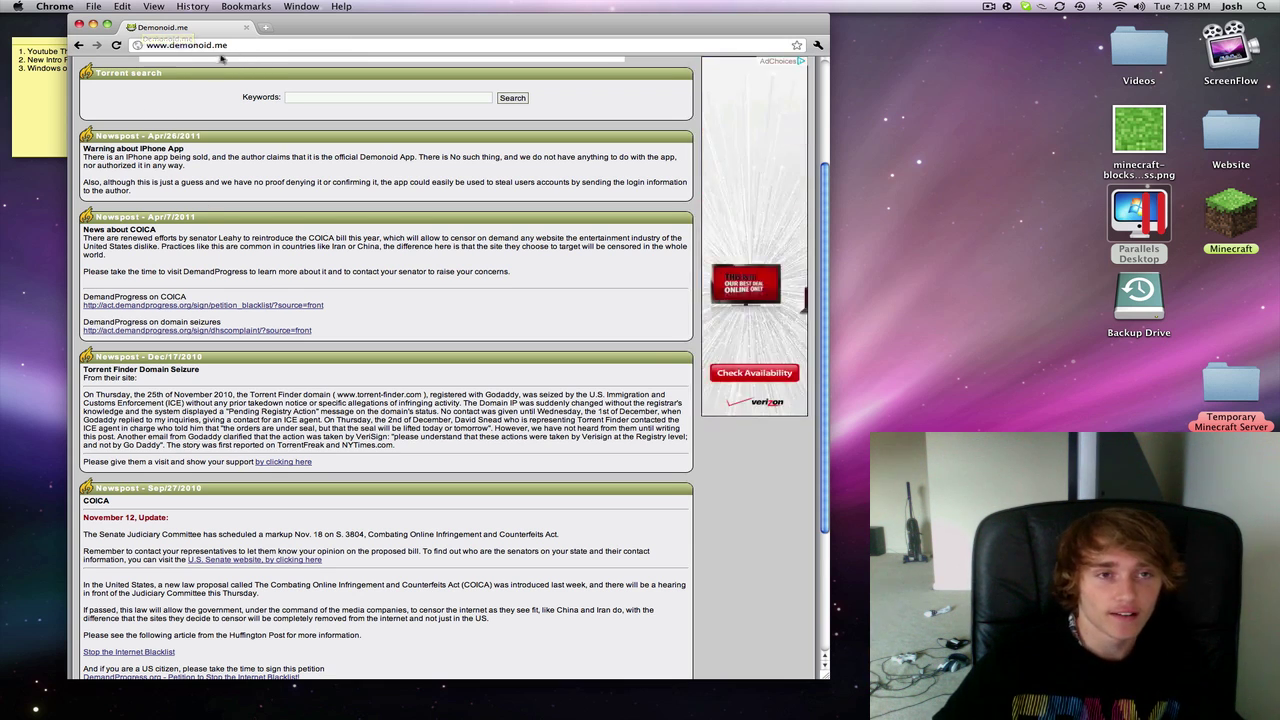
Step: Try to load thepiratebay.org in a new browser tab and close that tab
left_click(266, 27)
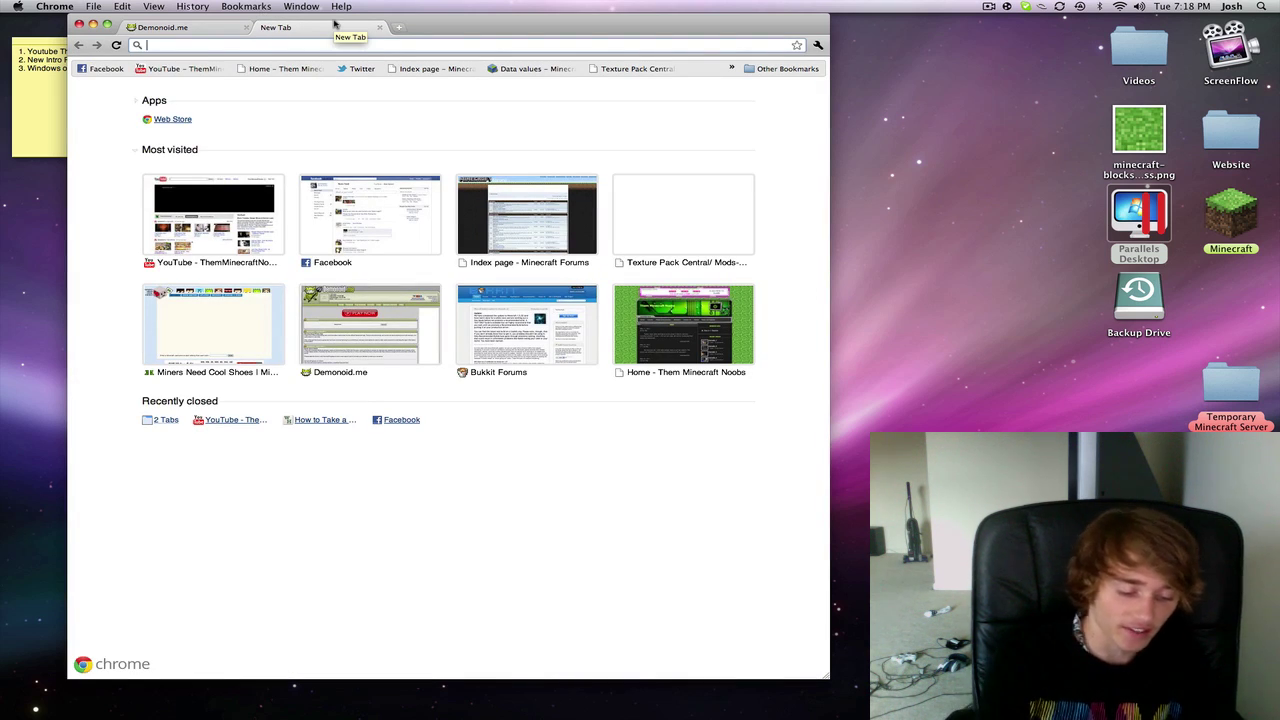
type("thepiratebay.org")
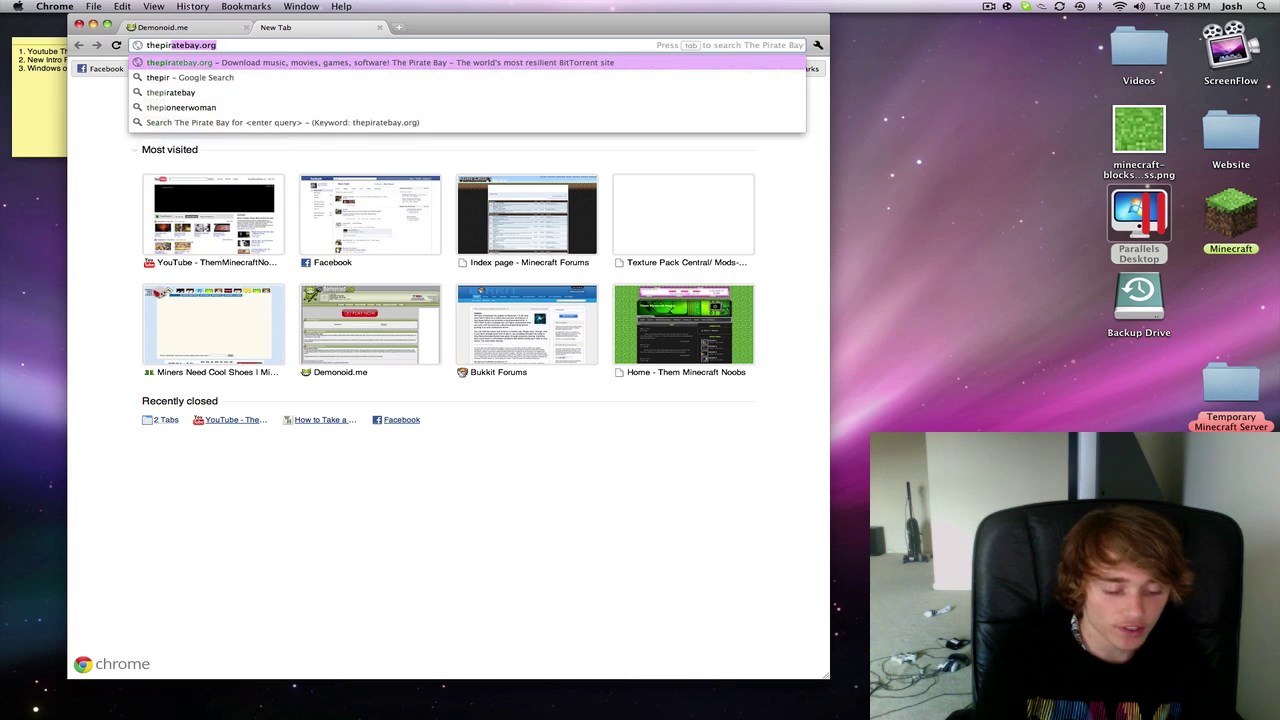
key("Return")
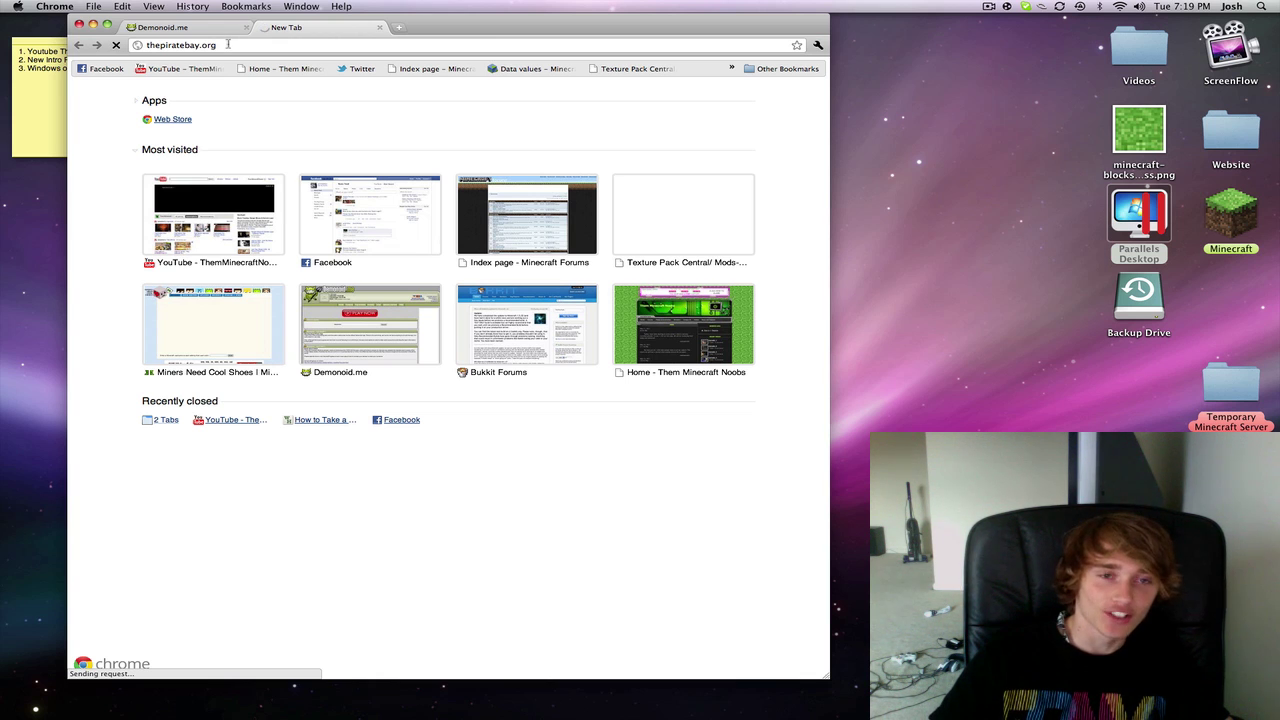
left_click(228, 44)
key("Return")
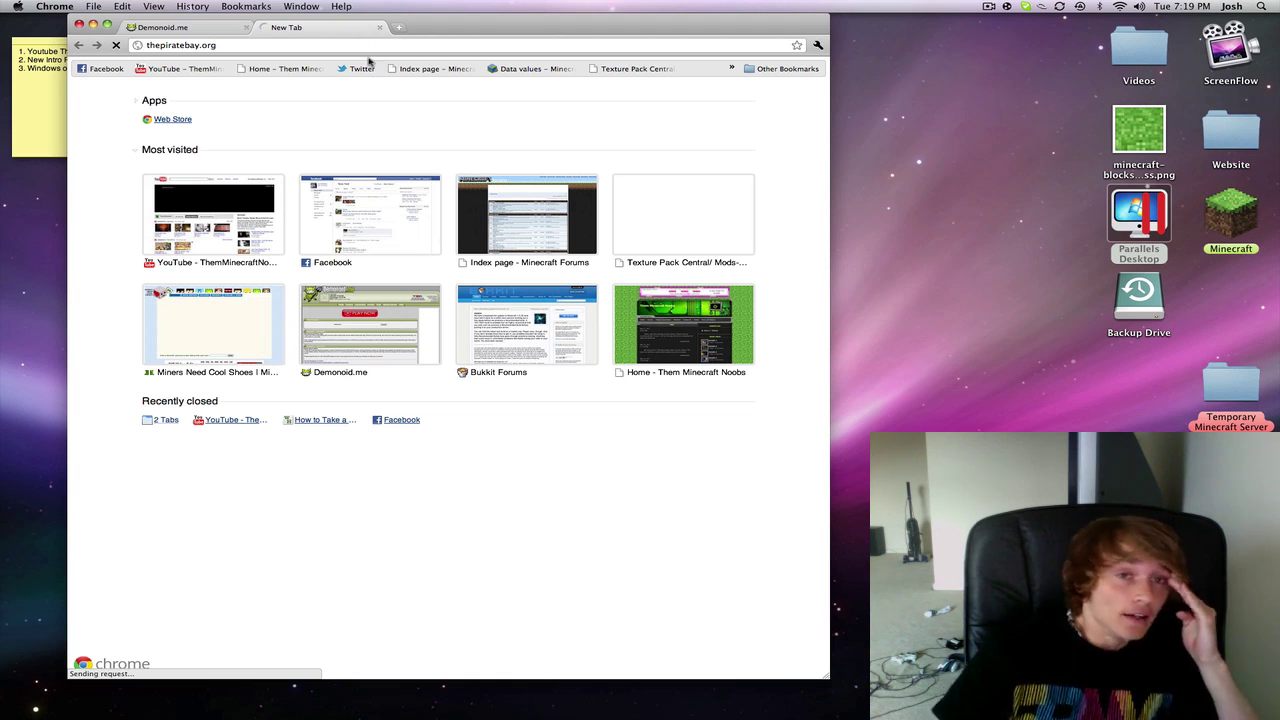
left_click(380, 28)
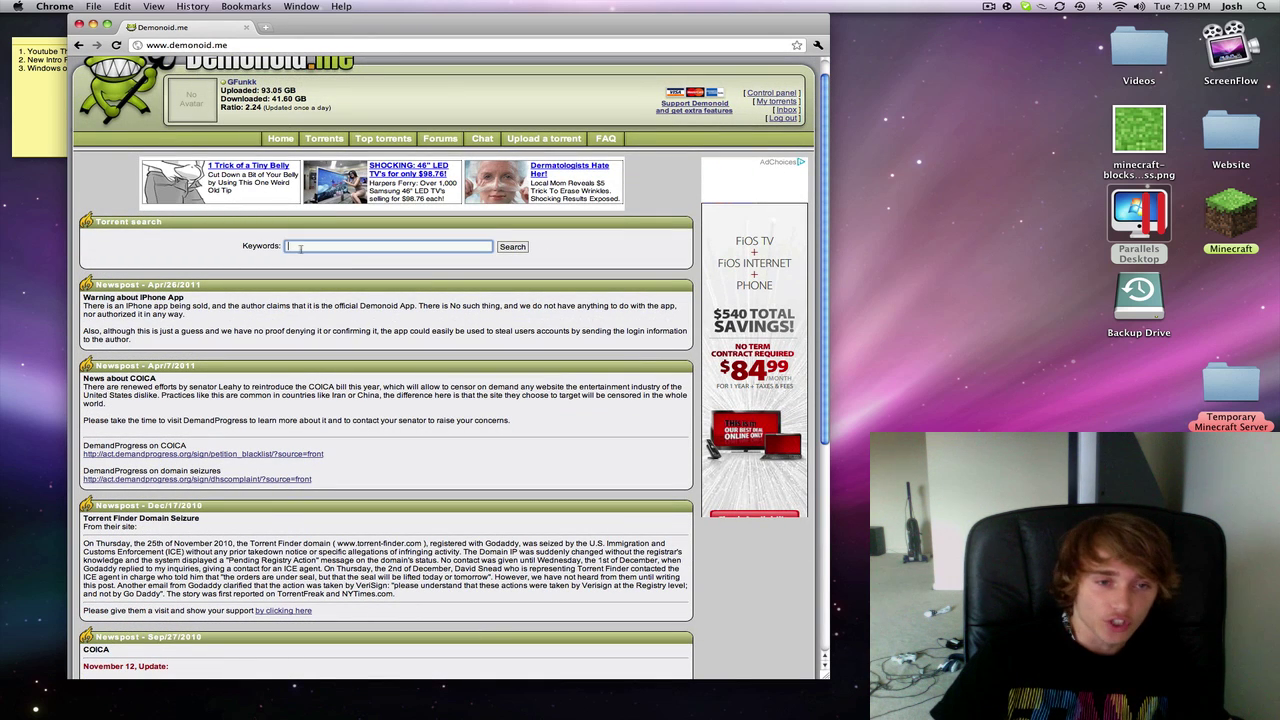
Step: Search the torrent site for "parallels desktop 6"
left_click(300, 247)
type("parallels ")
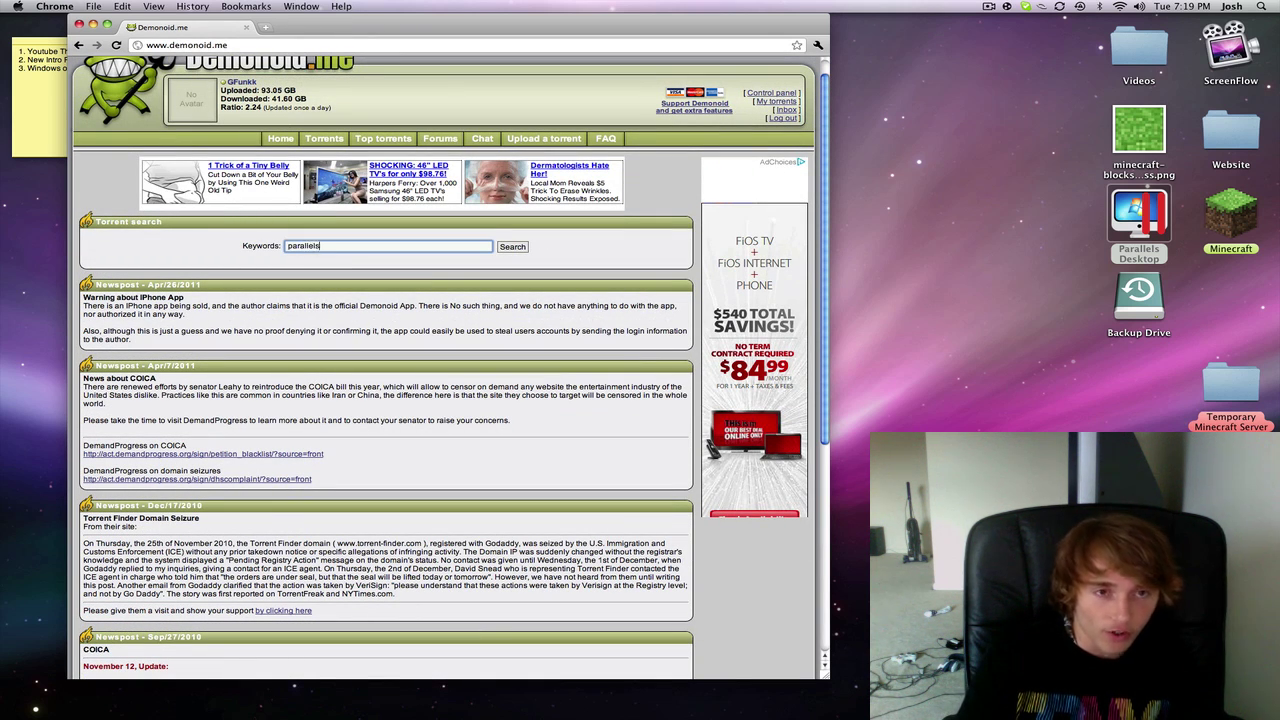
type("desktop")
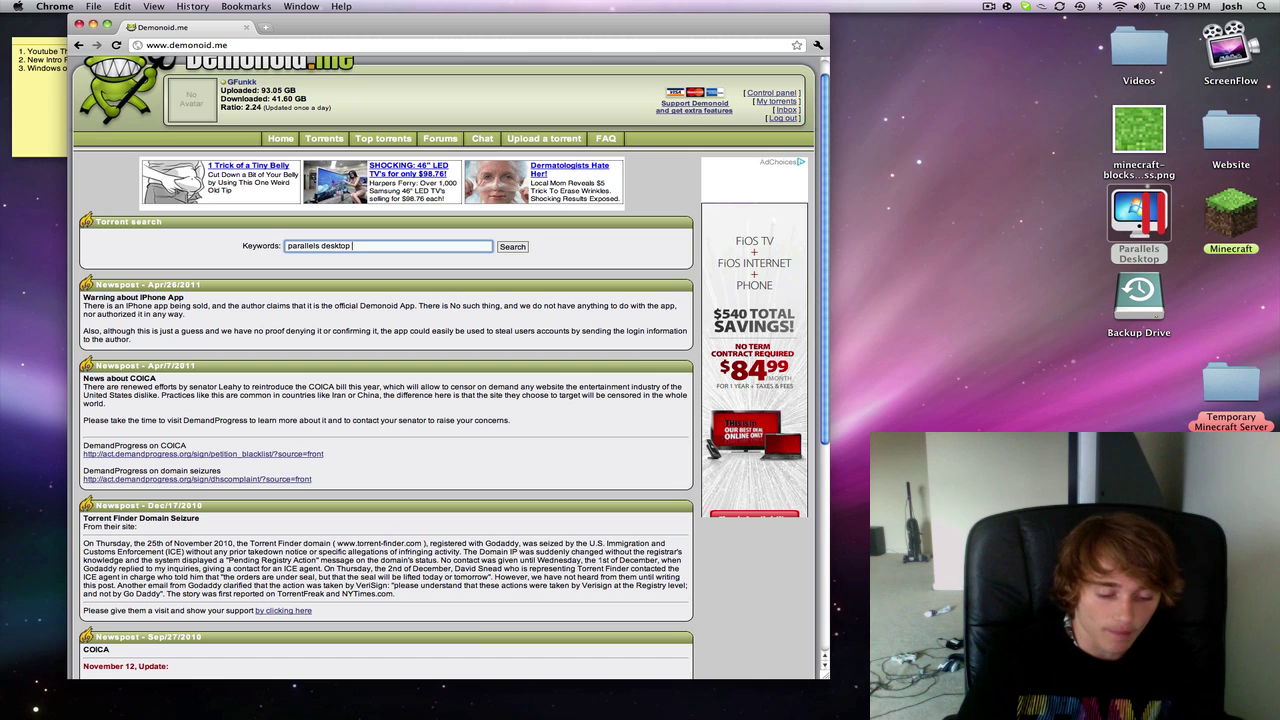
type(" 6")
key("Return")
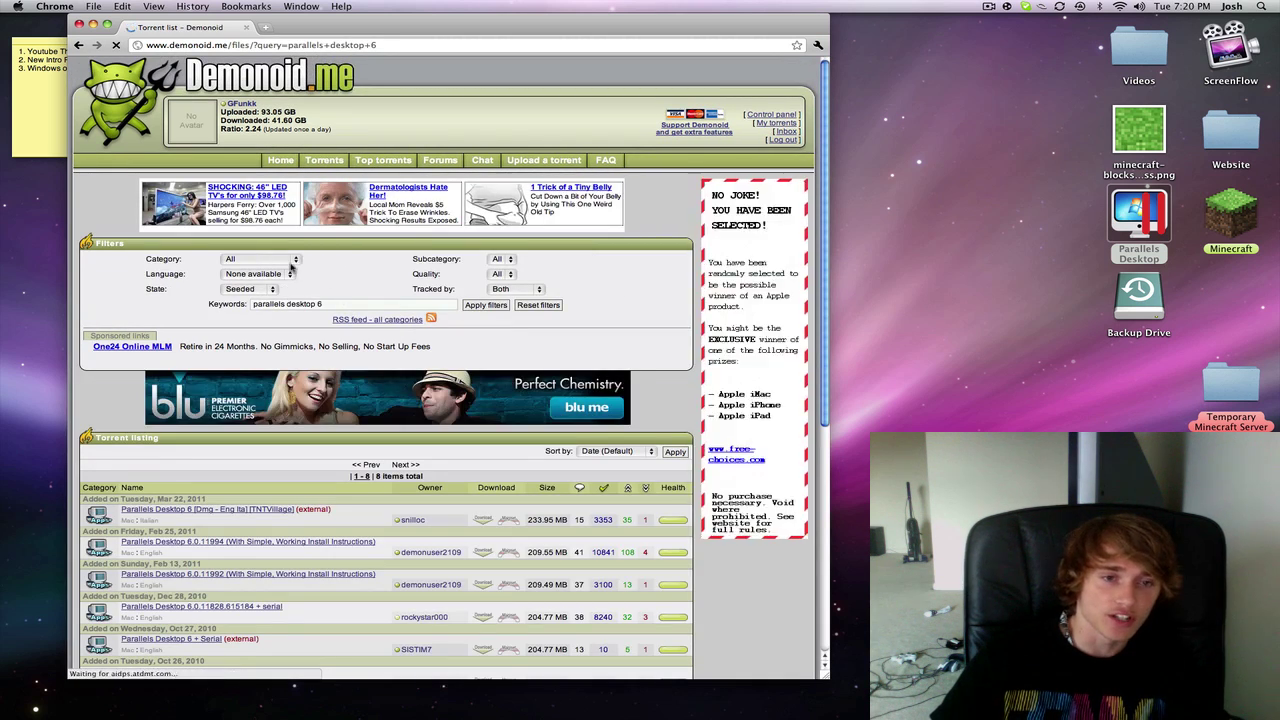
Step: Filter the torrent results by category Applications and subcategory Mac, and move the browser window aside
left_click(262, 259)
left_click(255, 269)
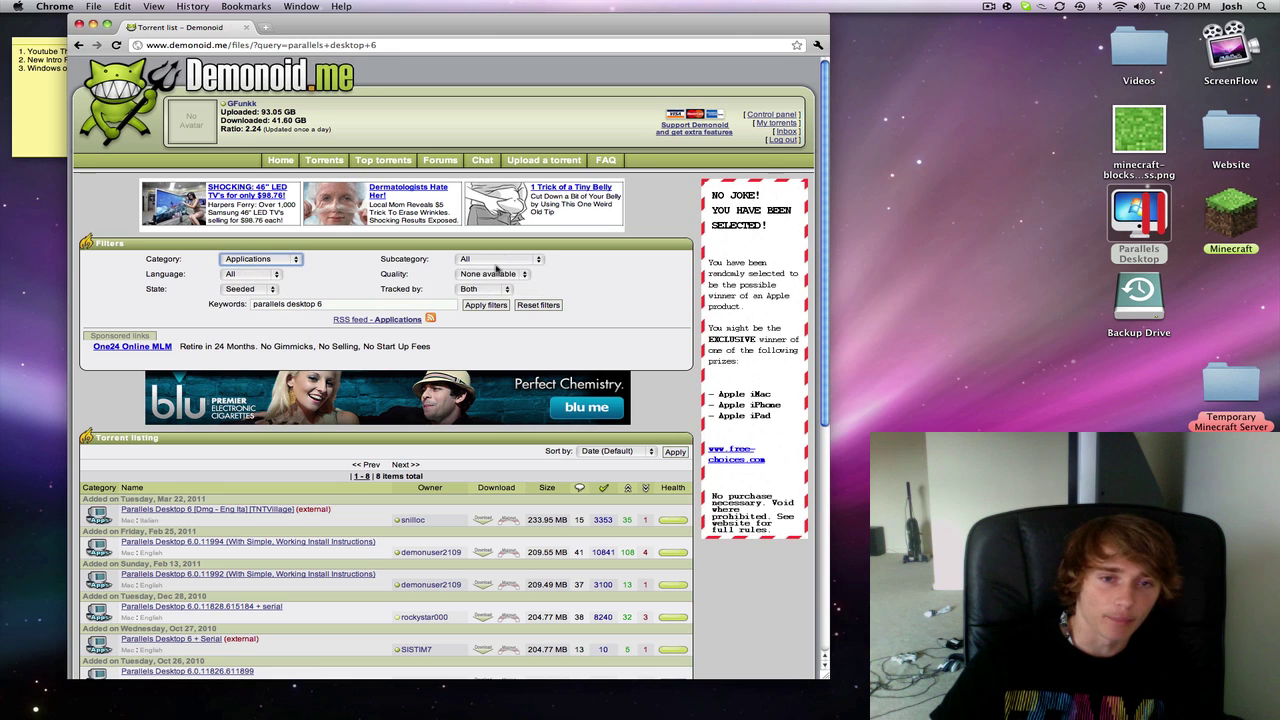
left_click(490, 260)
left_click(469, 300)
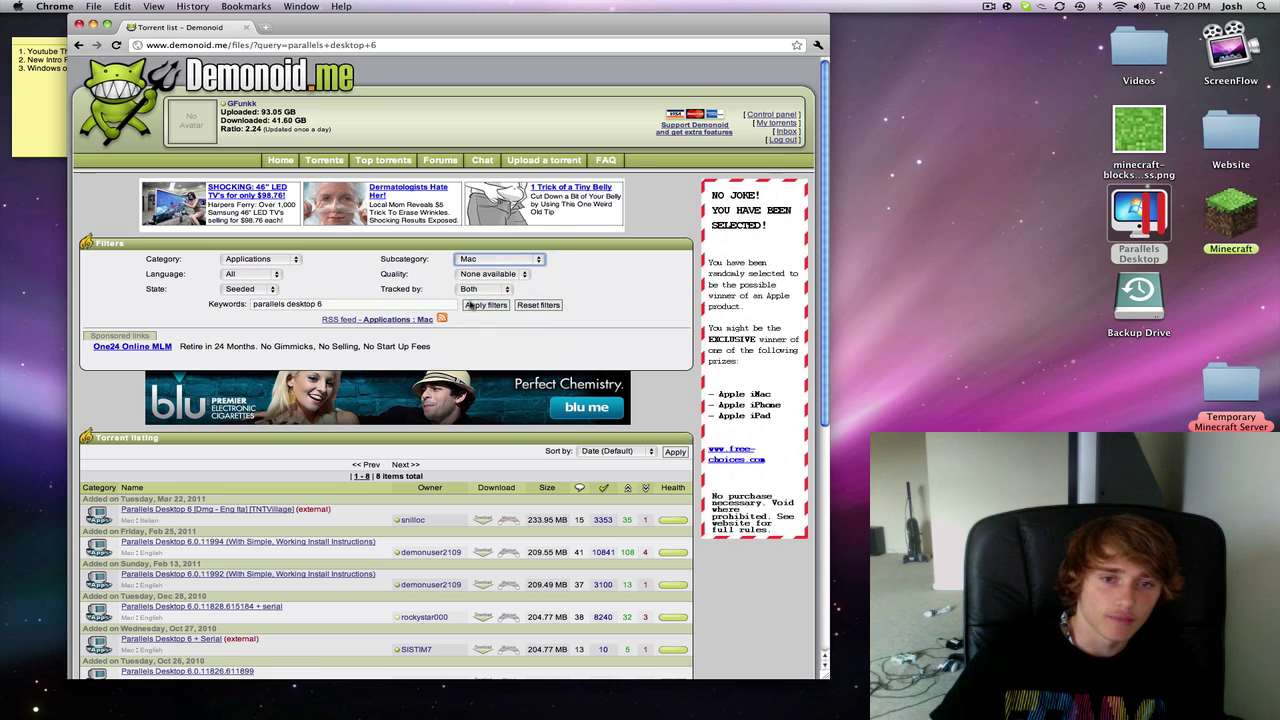
left_click(470, 305)
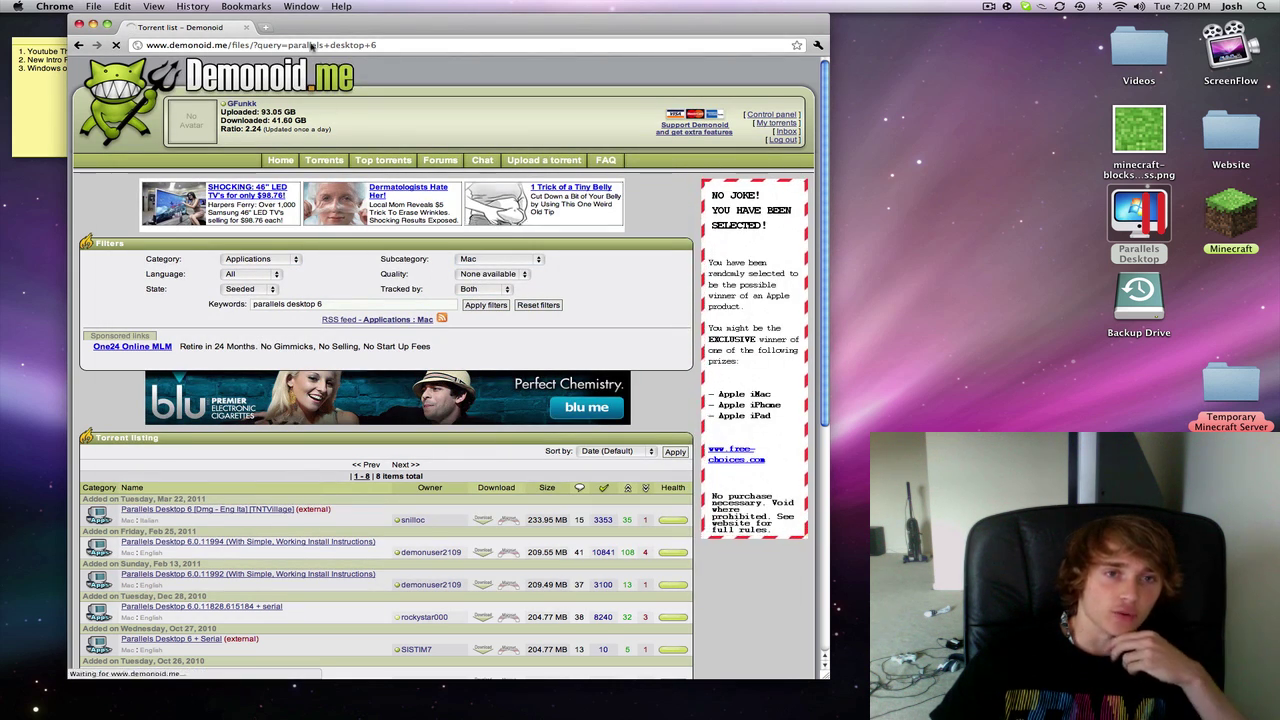
left_click_drag(248, 32, 384, 27)
Step: Open the details of the Parallels Desktop 6.0.11994 torrent with install instructions and review its comments and download section
scroll(365, 327, "down", 5)
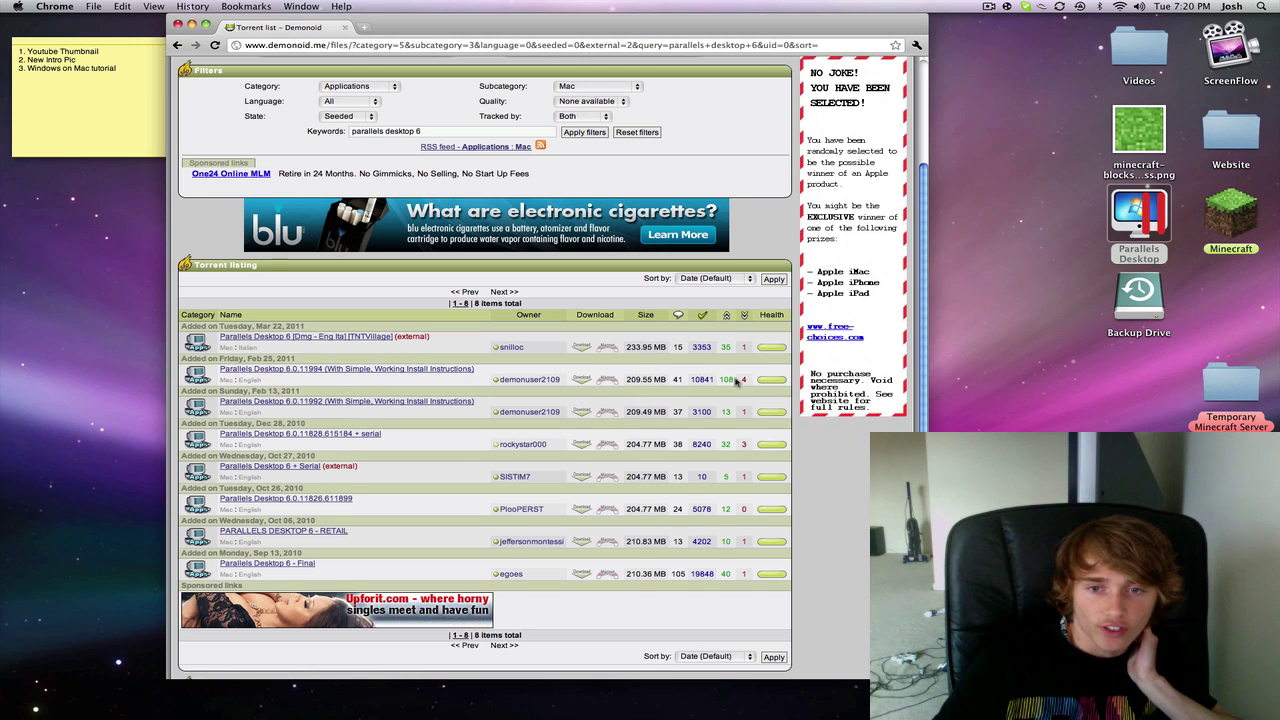
left_click(345, 371)
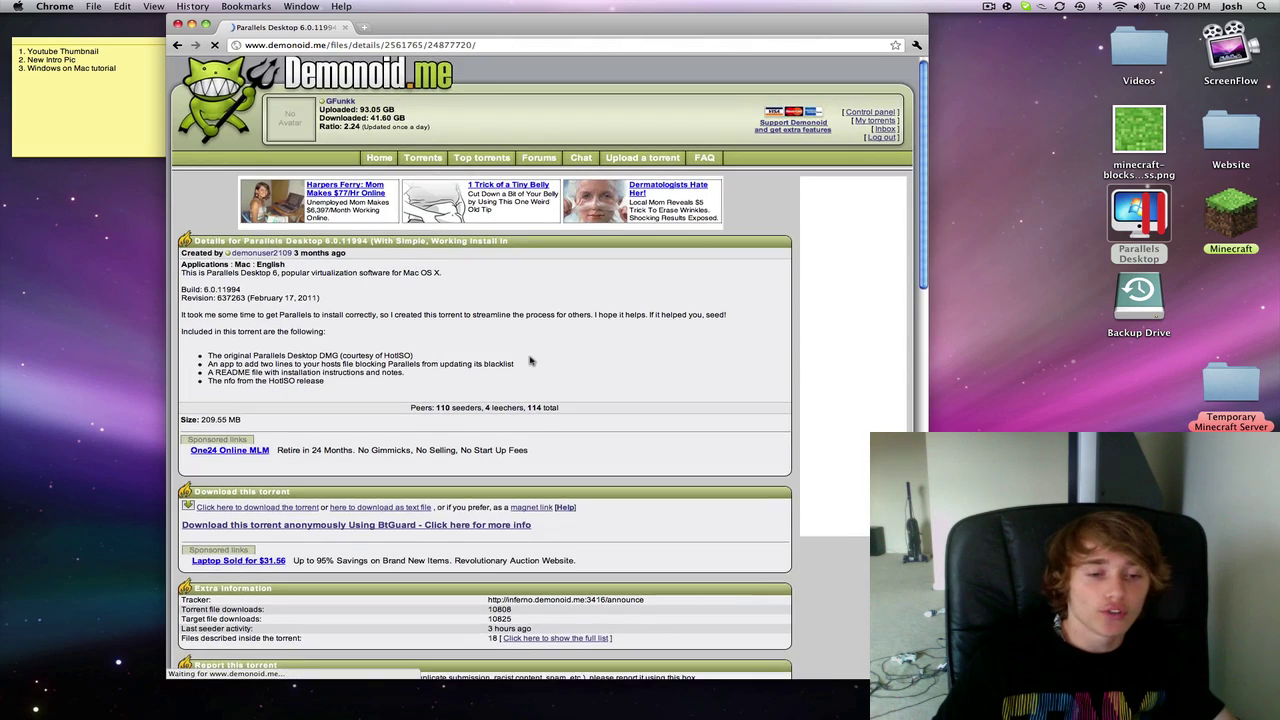
scroll(530, 400, "down", 10)
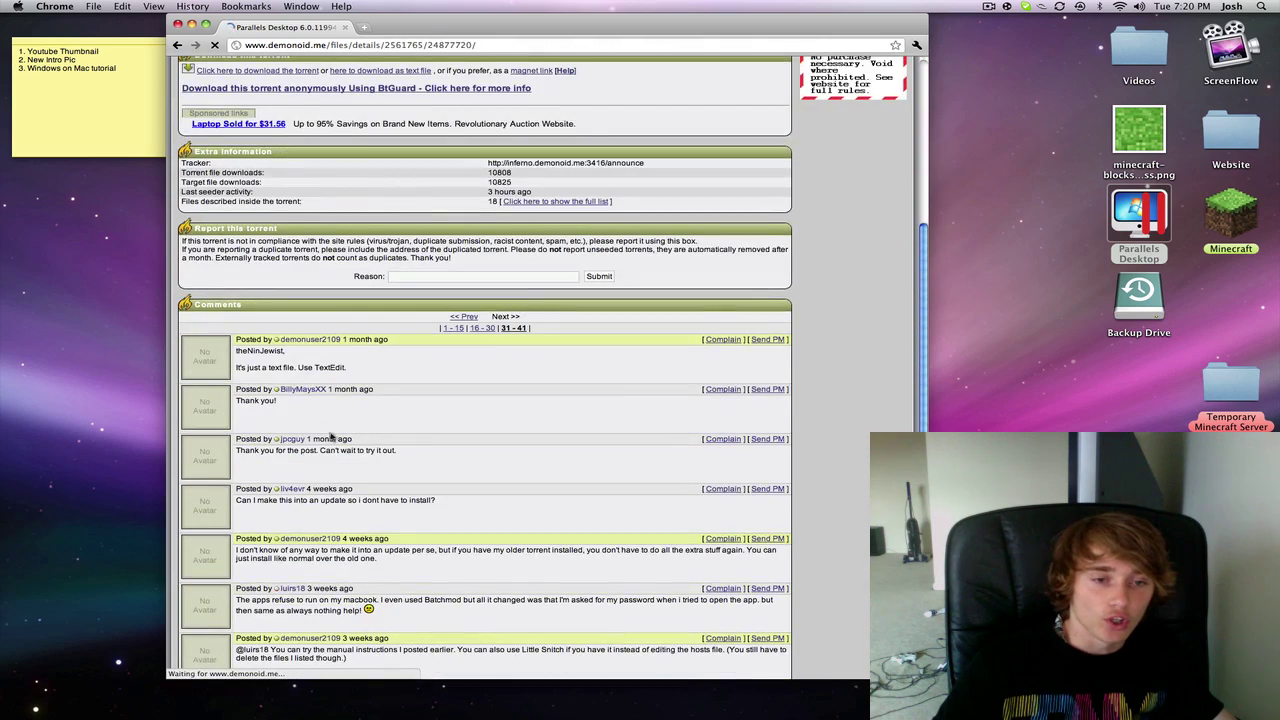
scroll(330, 437, "down", 3)
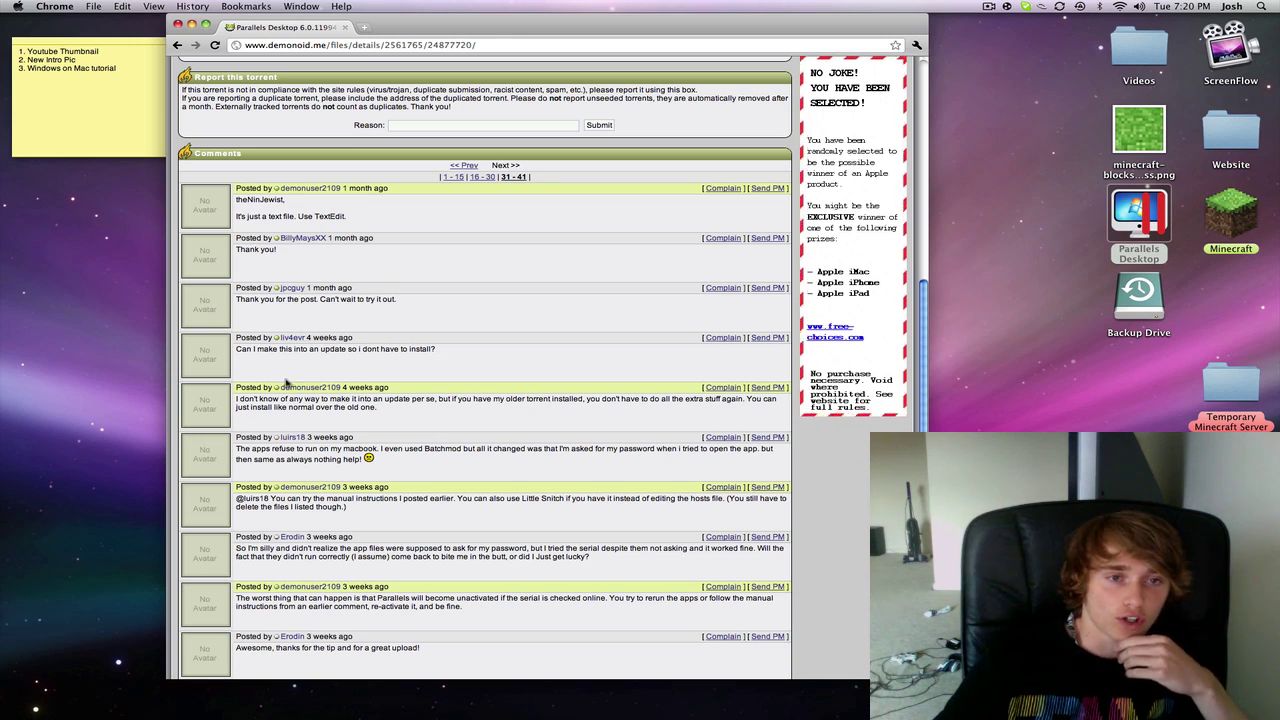
scroll(287, 381, "down", 5)
scroll(310, 420, "up", 15)
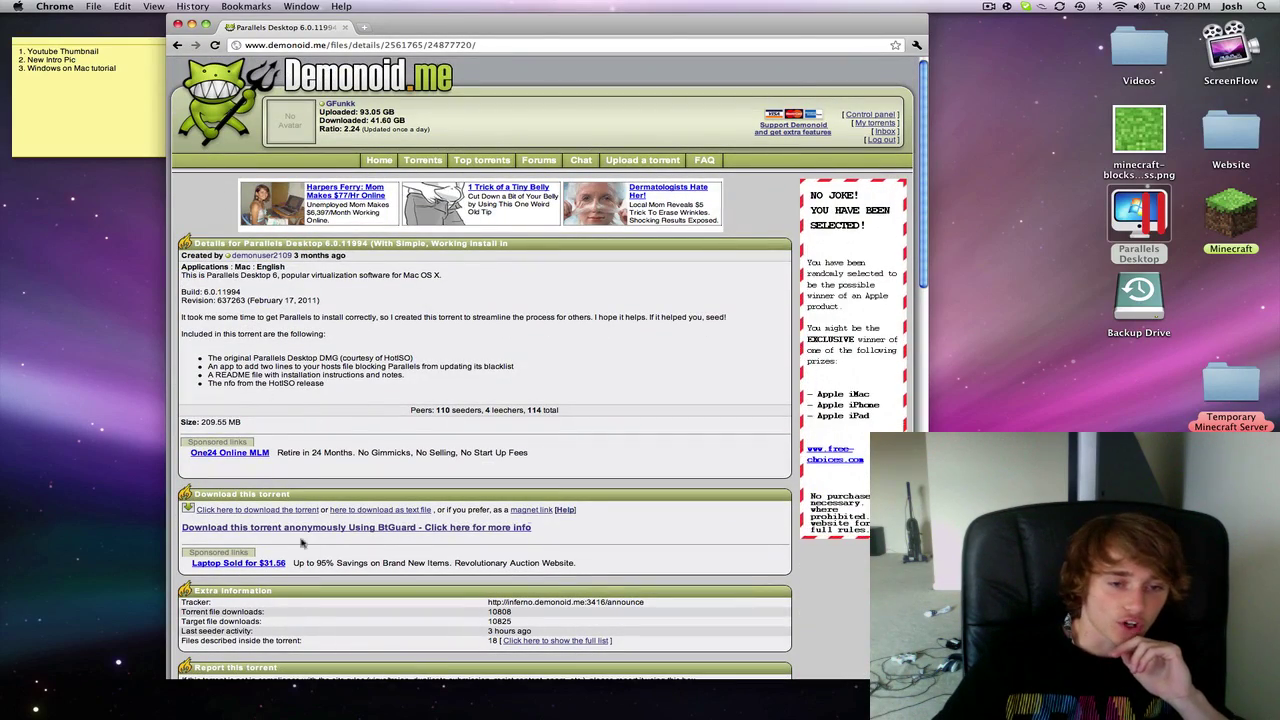
left_click(250, 511)
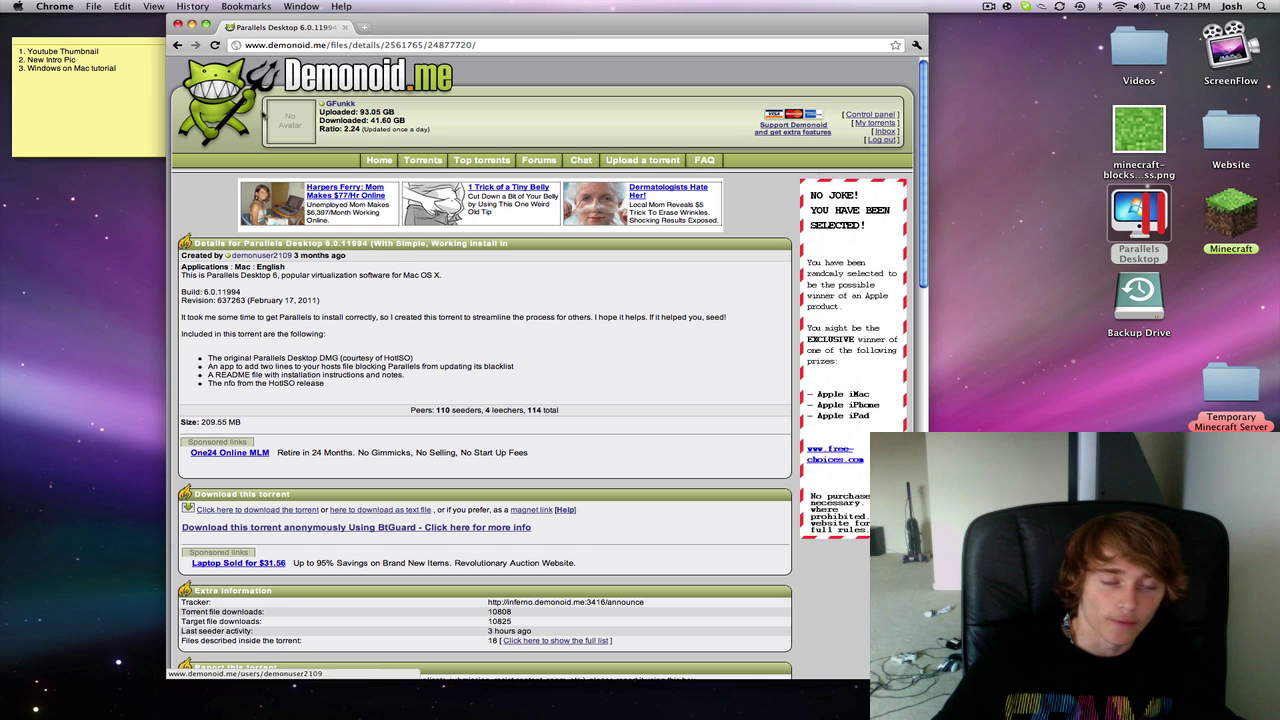
Step: Search the web for "vuse" in a new tab, view the Vuze home page and close the tab
left_click(366, 28)
type("v")
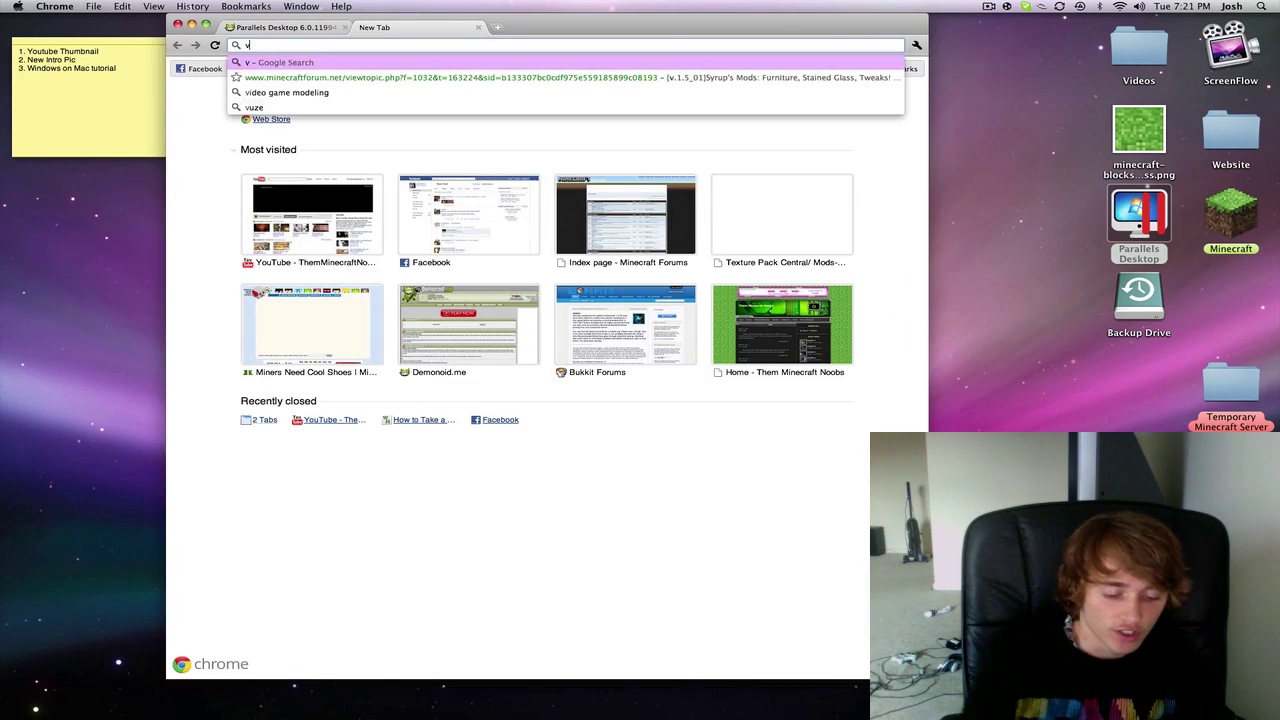
type("use")
key("Return")
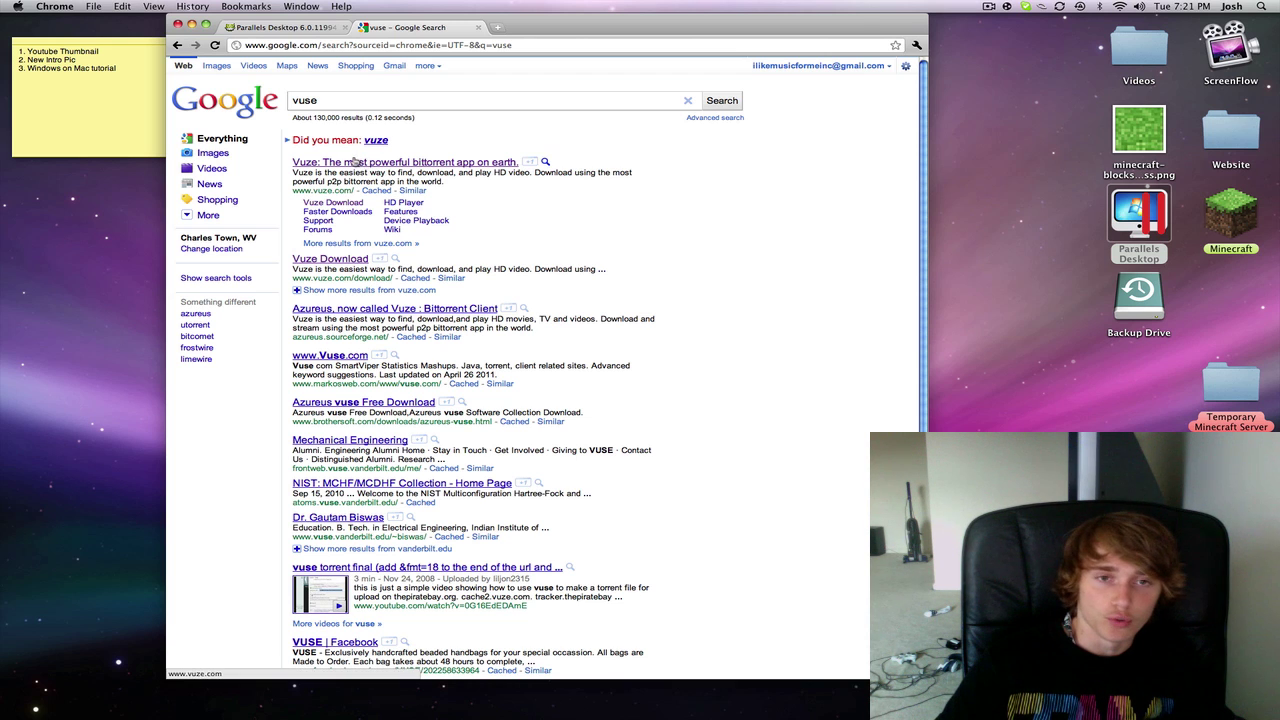
left_click(353, 162)
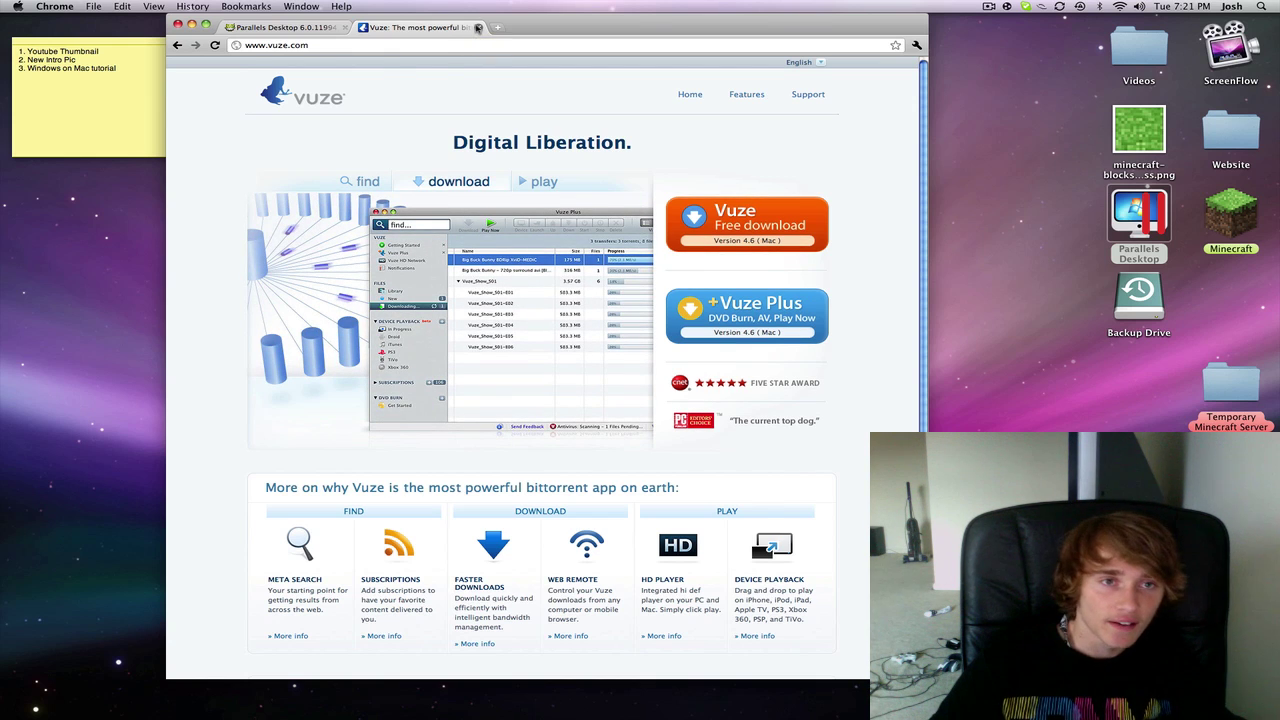
left_click(477, 28)
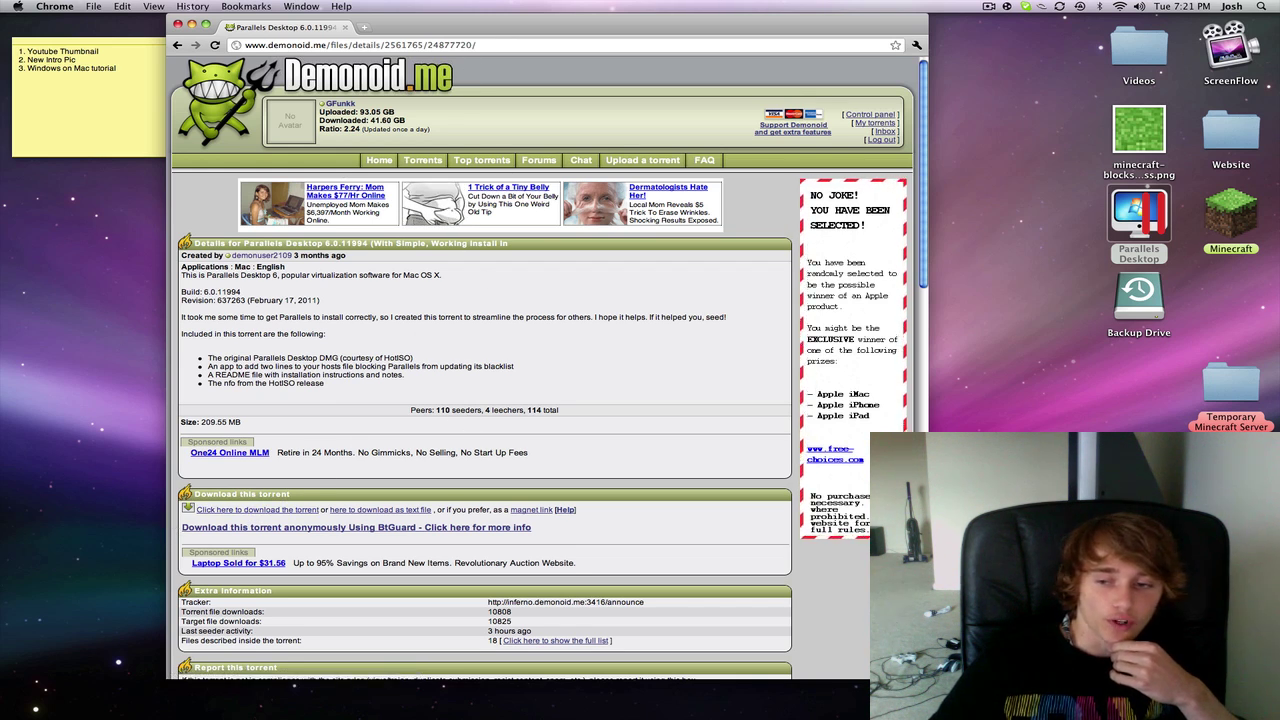
Step: Open the downloaded Fraps3.4.0.Setup.RETAIL torrent in Vuze and dismiss the duplicate notice
mouse_move(190, 718)
left_click(1174, 696)
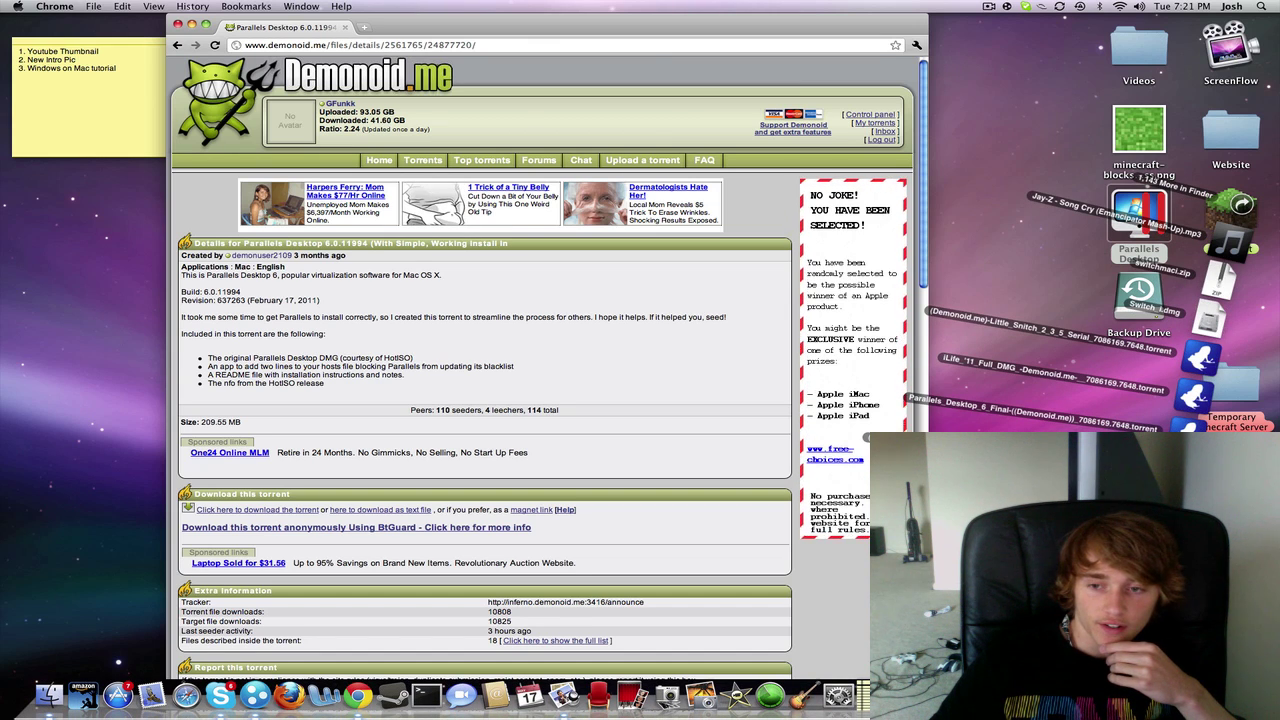
left_click(1174, 696)
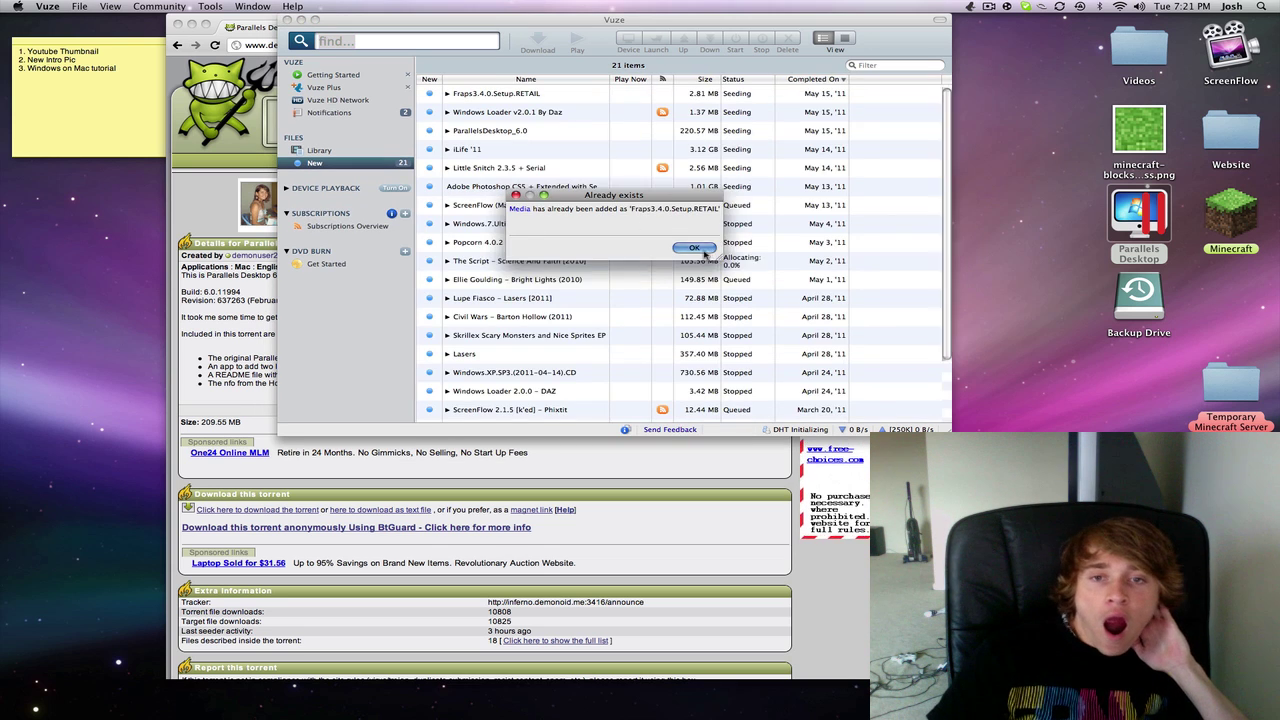
left_click(700, 248)
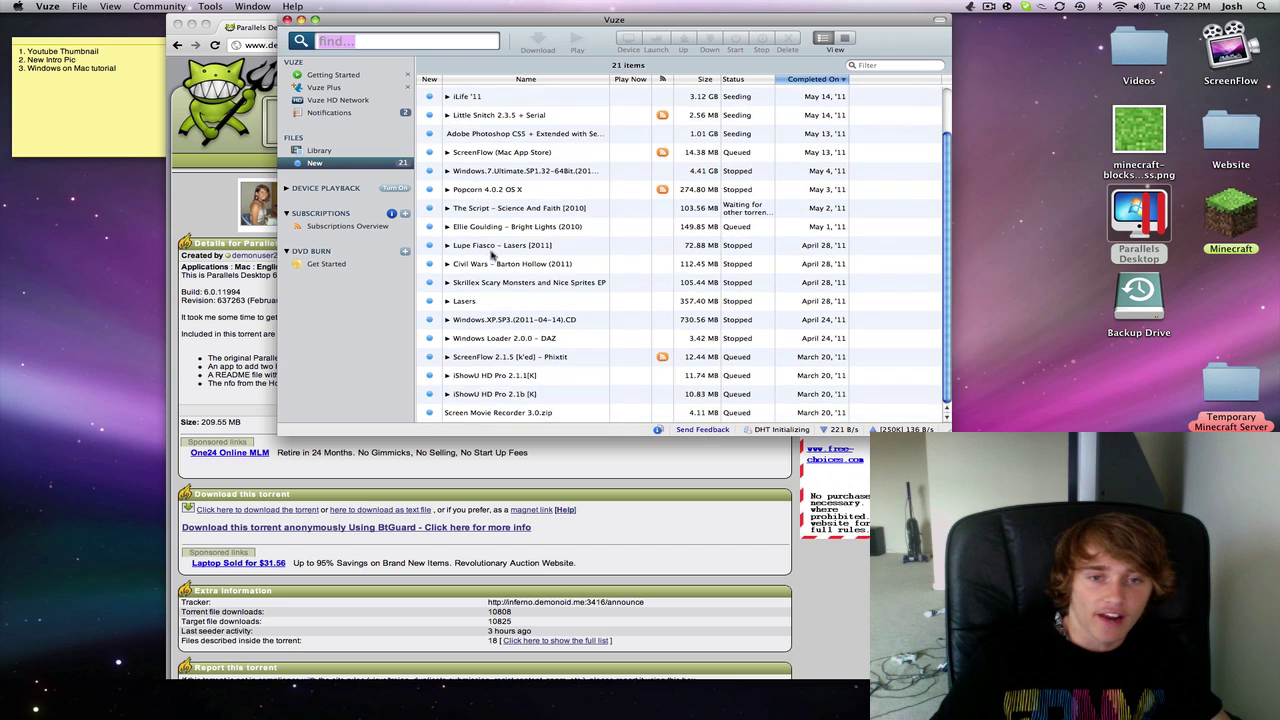
Step: Look through the torrent list in Vuze and select the Adobe Photoshop CS5 Extended entry
scroll(496, 300, "down", 3)
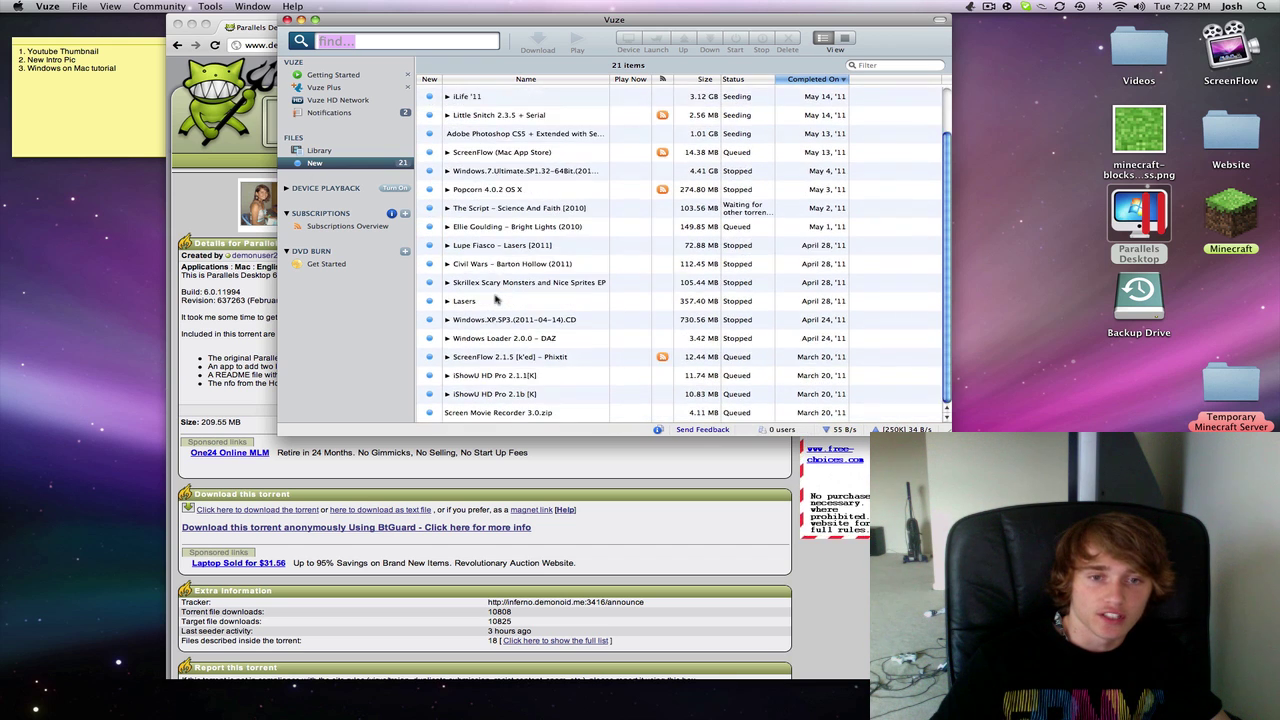
scroll(502, 296, "up", 3)
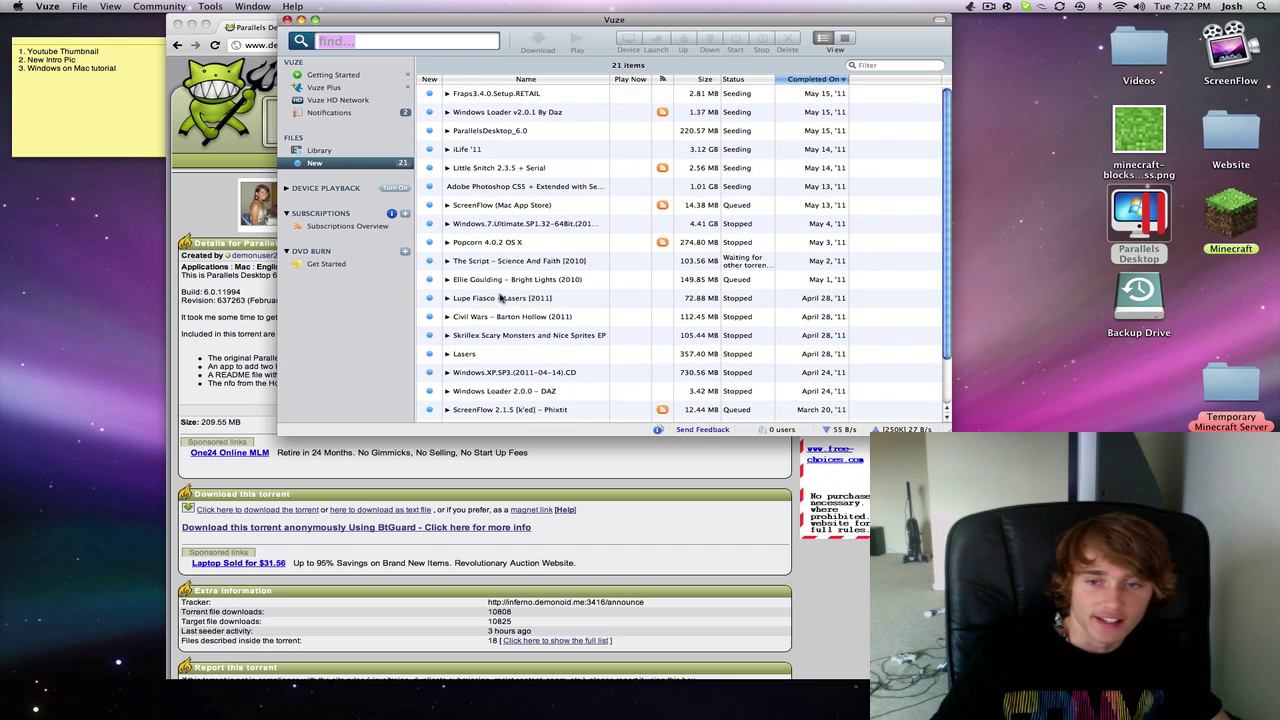
left_click(522, 188)
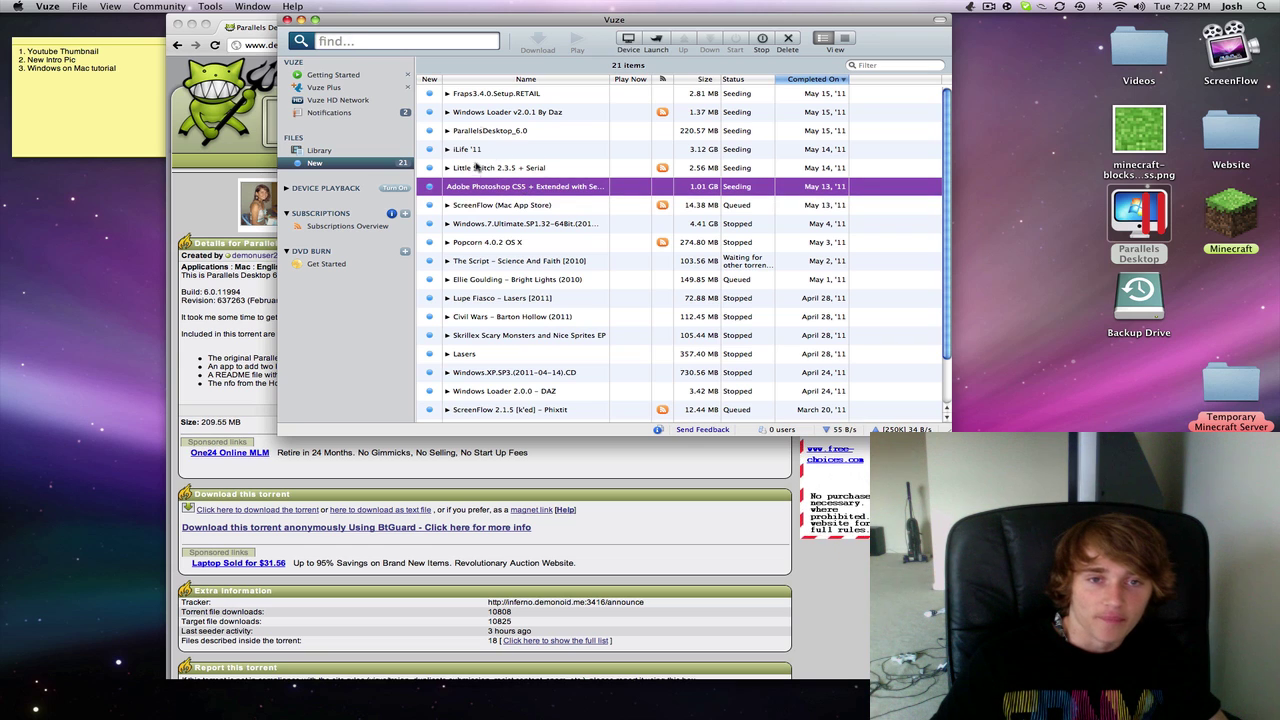
Step: Select the ParallelsDesktop_6.0 torrent in the library and close the Vuze window
left_click(483, 113)
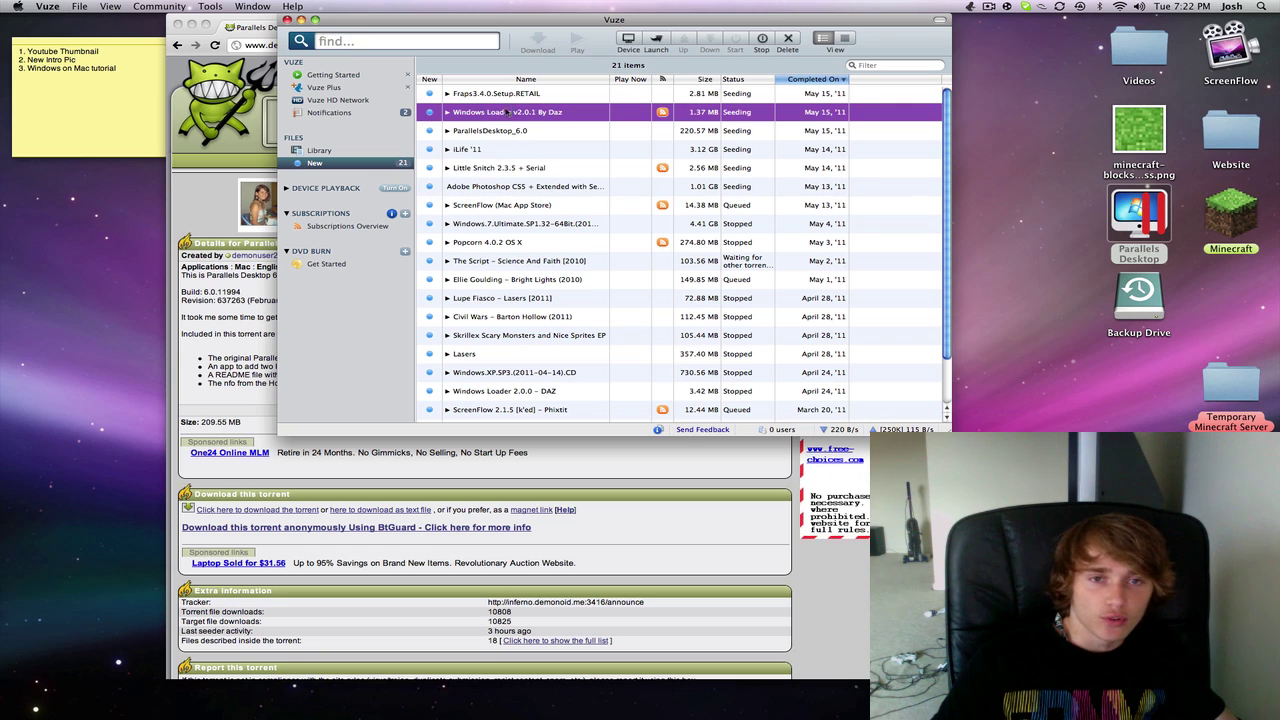
left_click(499, 128)
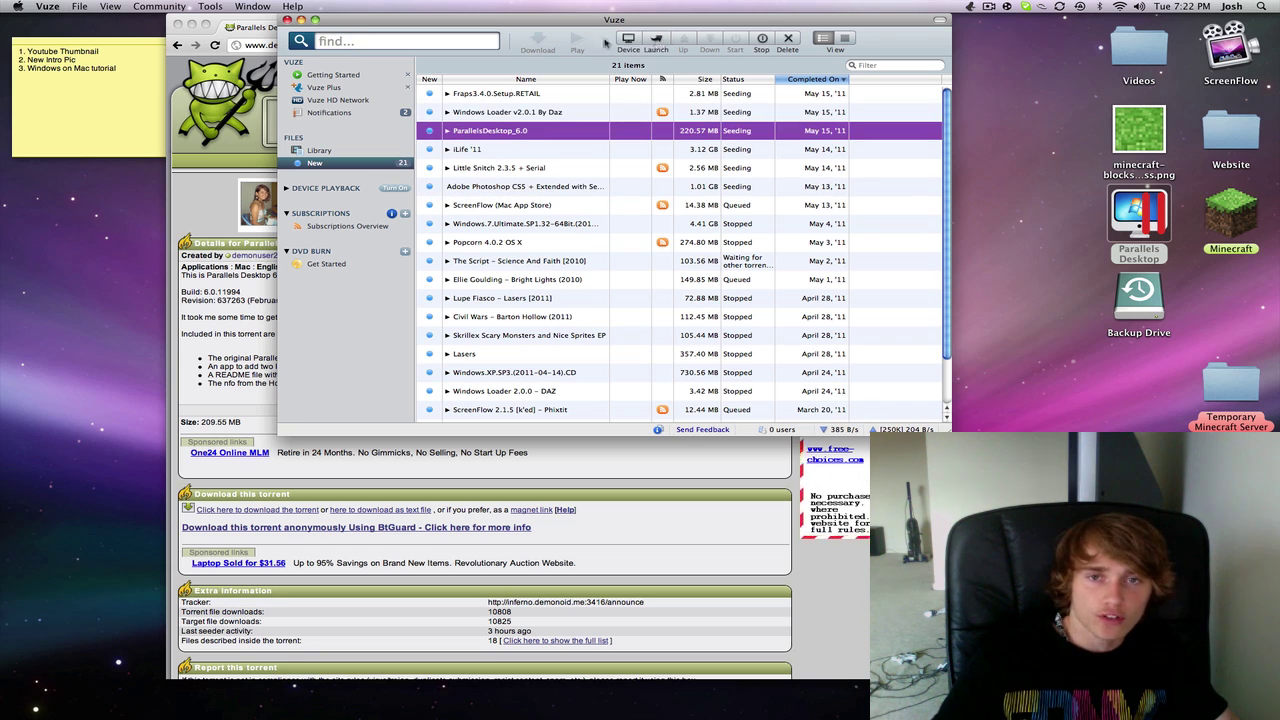
left_click(287, 20)
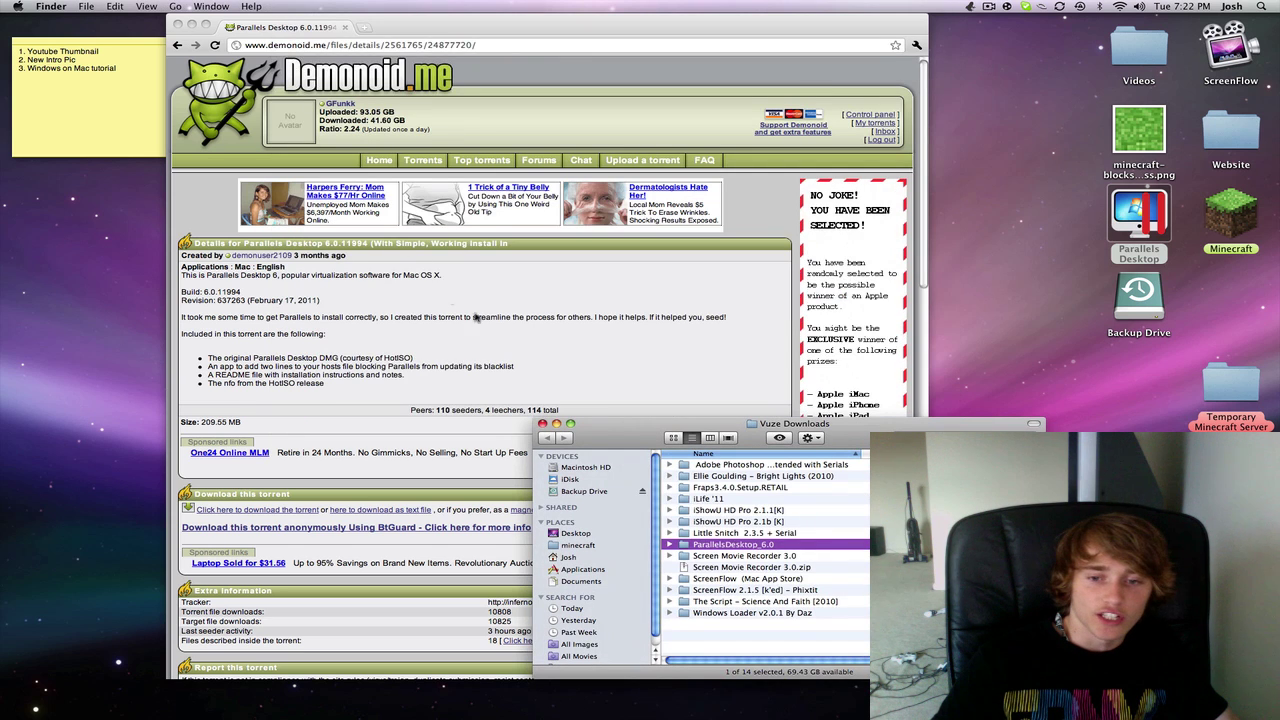
Step: Look inside the downloaded ParallelsDesktop_6.0 folder and its subfolder of the same name, and close the Finder window
double_click(707, 546)
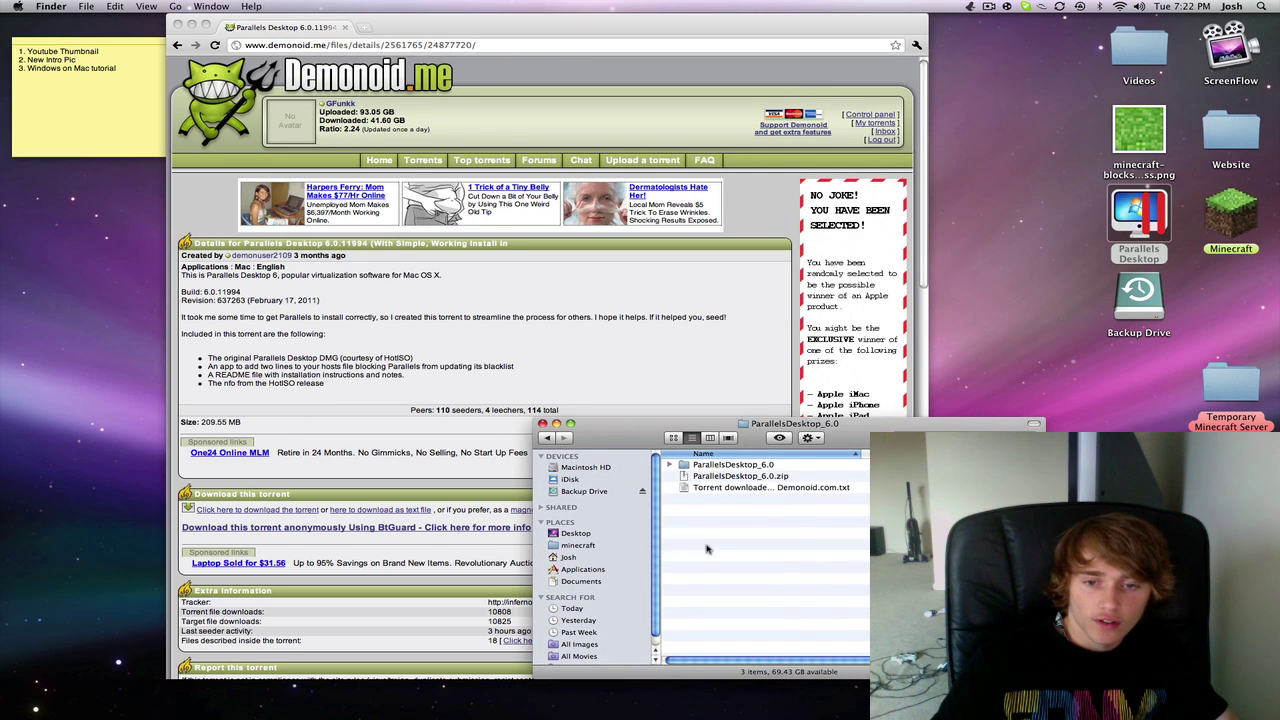
double_click(716, 466)
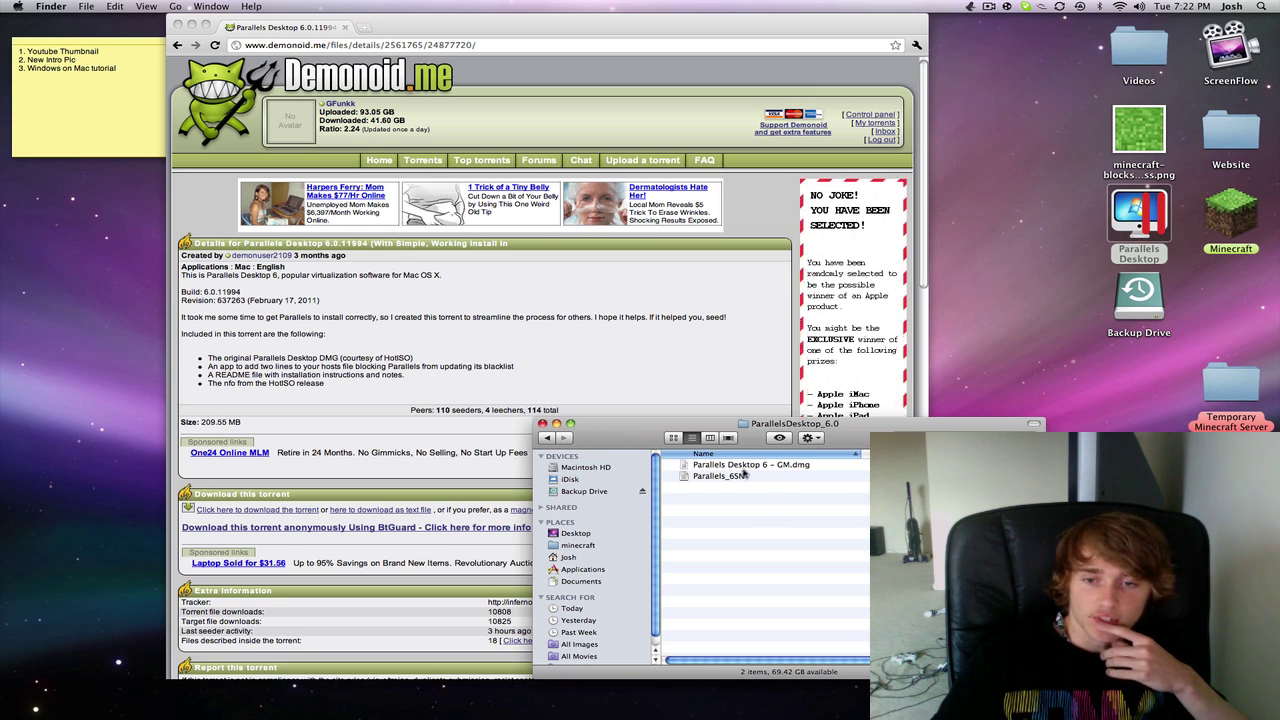
left_click(542, 424)
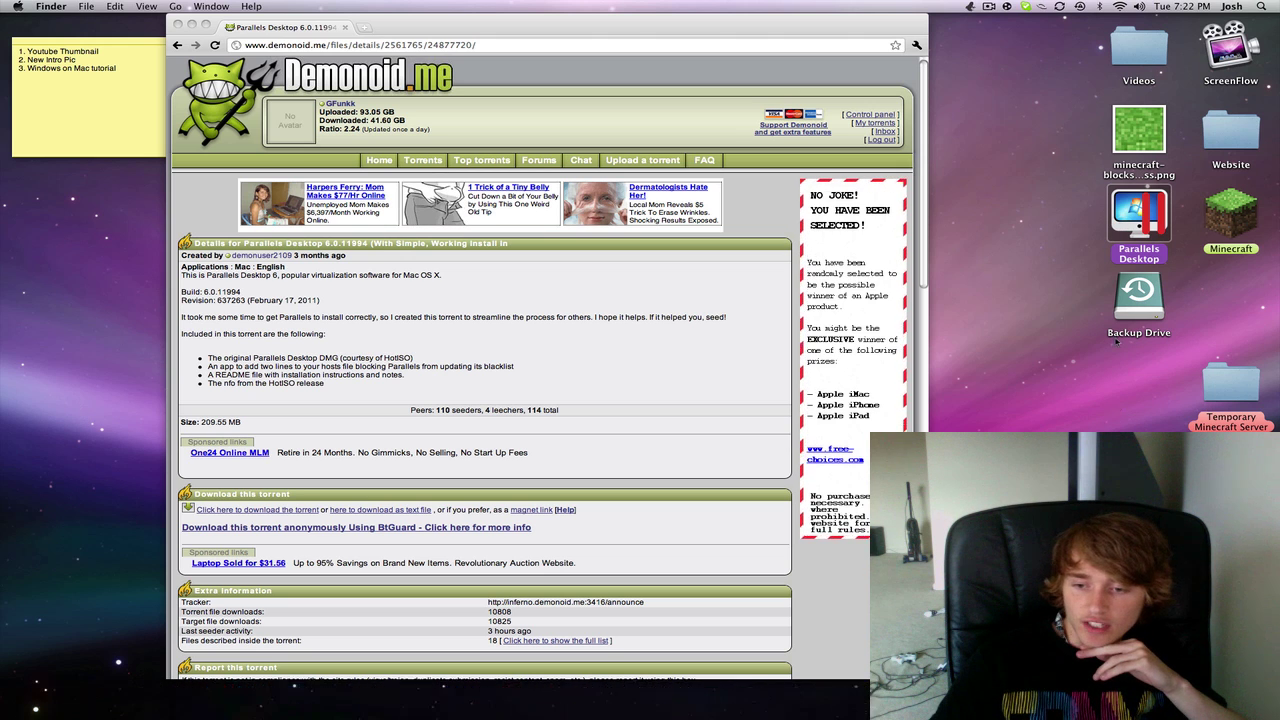
Step: Open Parallels Desktop from the desktop, close its virtual machines list, and bring up the welcome window
double_click(1155, 197)
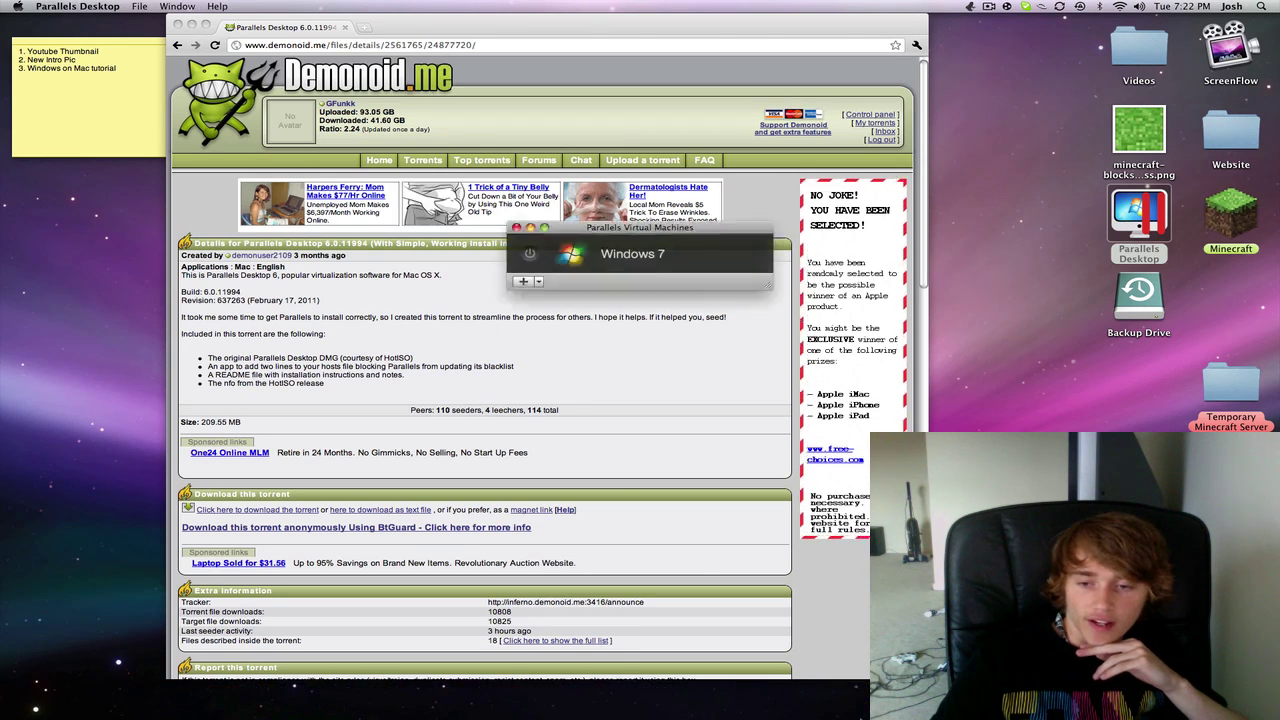
left_click(516, 228)
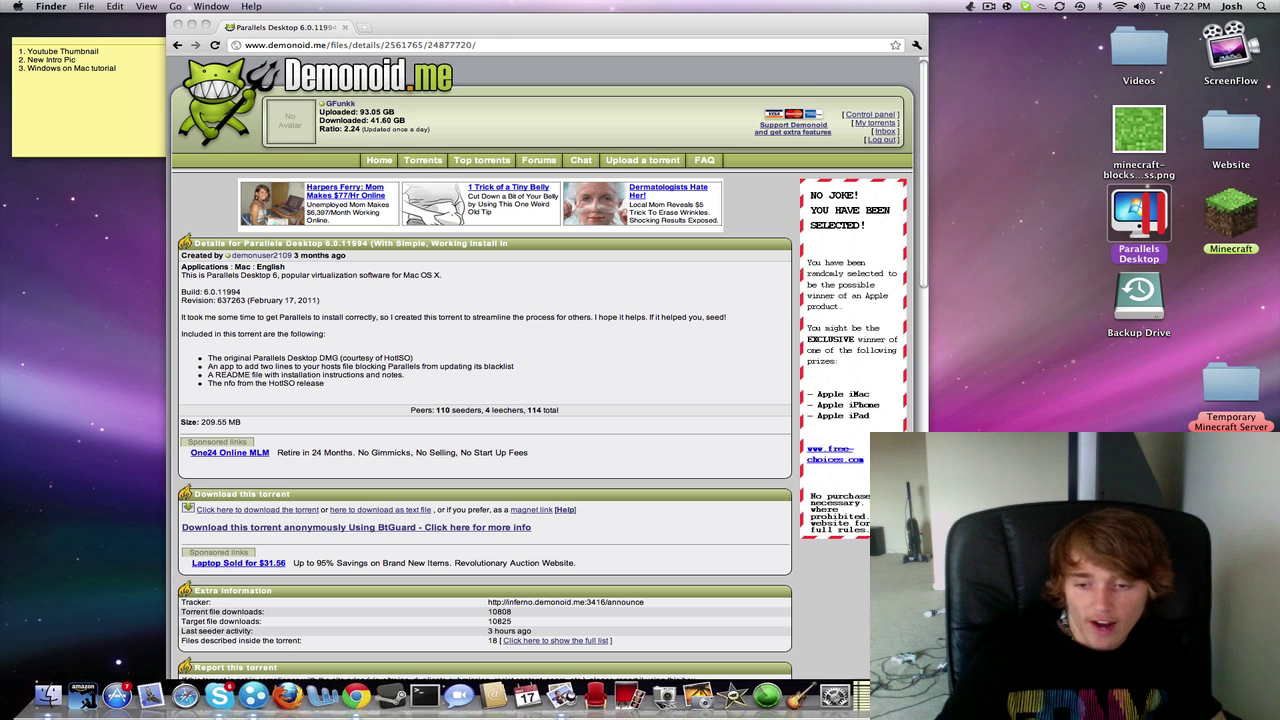
left_click(1100, 234)
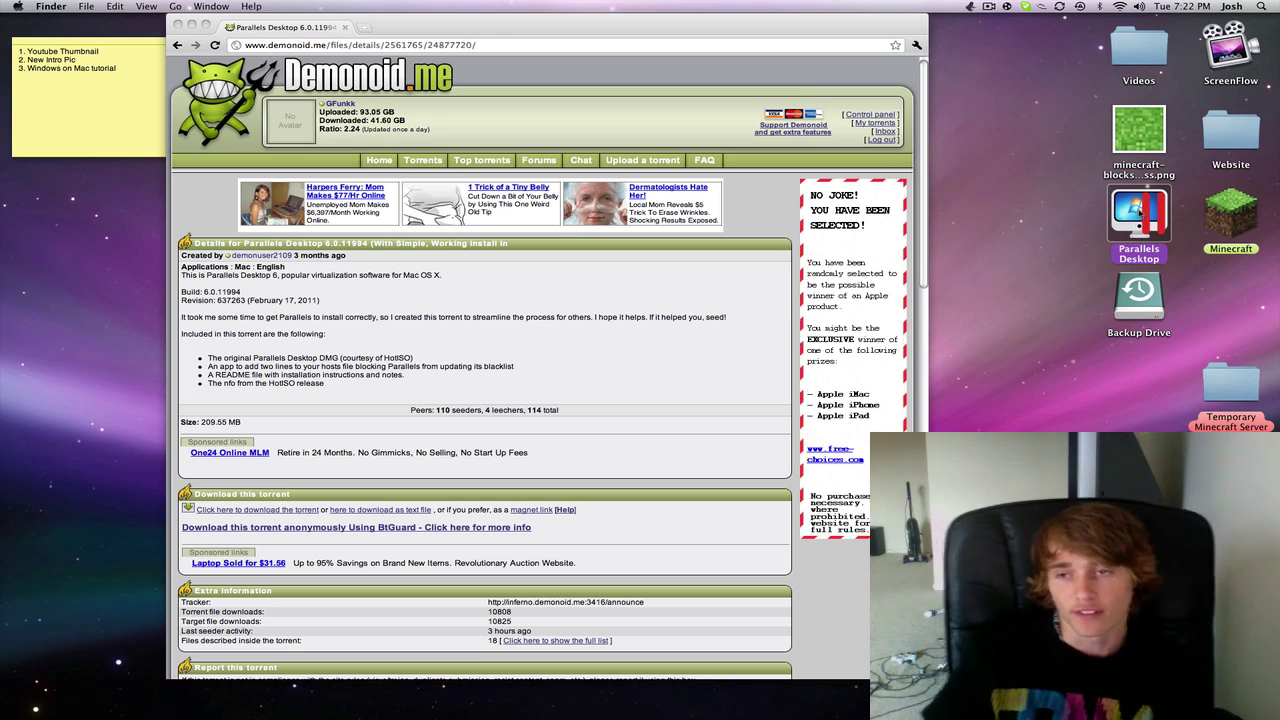
left_click(1150, 254)
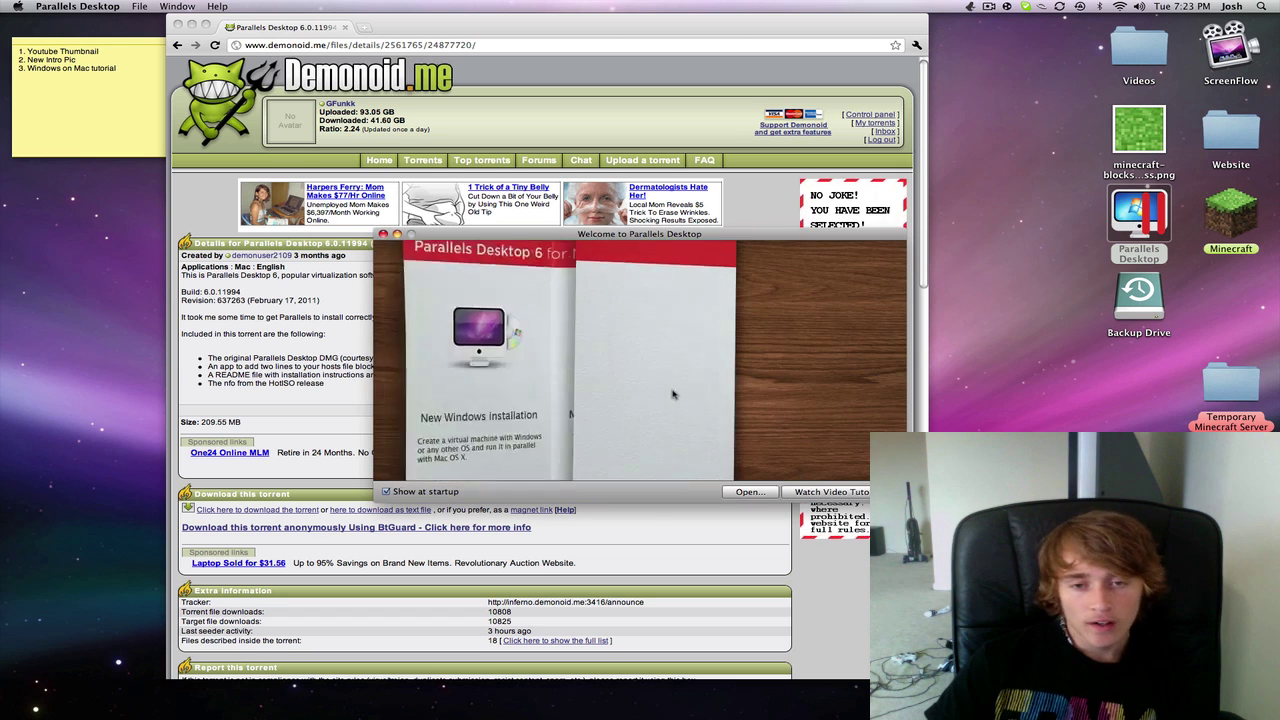
Step: Start a new Windows installation, browse for an image file as the installation source, and cancel the New Virtual Machine Assistant
left_click(467, 352)
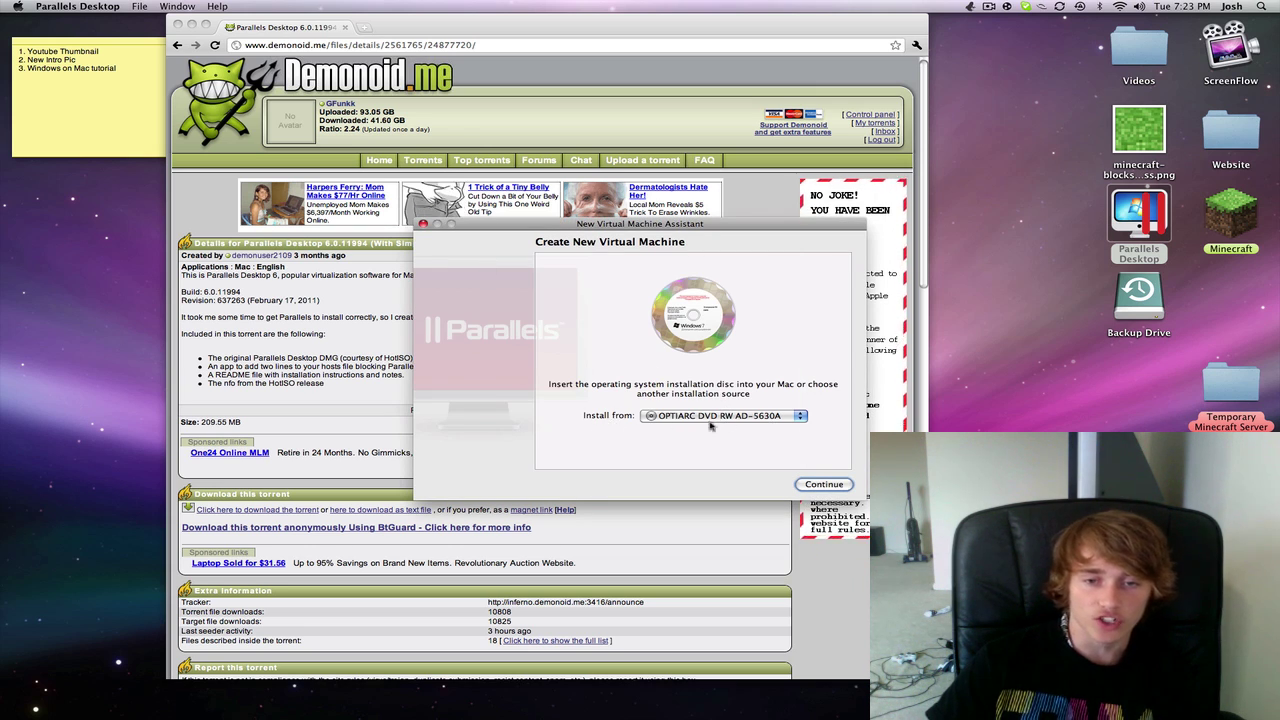
left_click(674, 418)
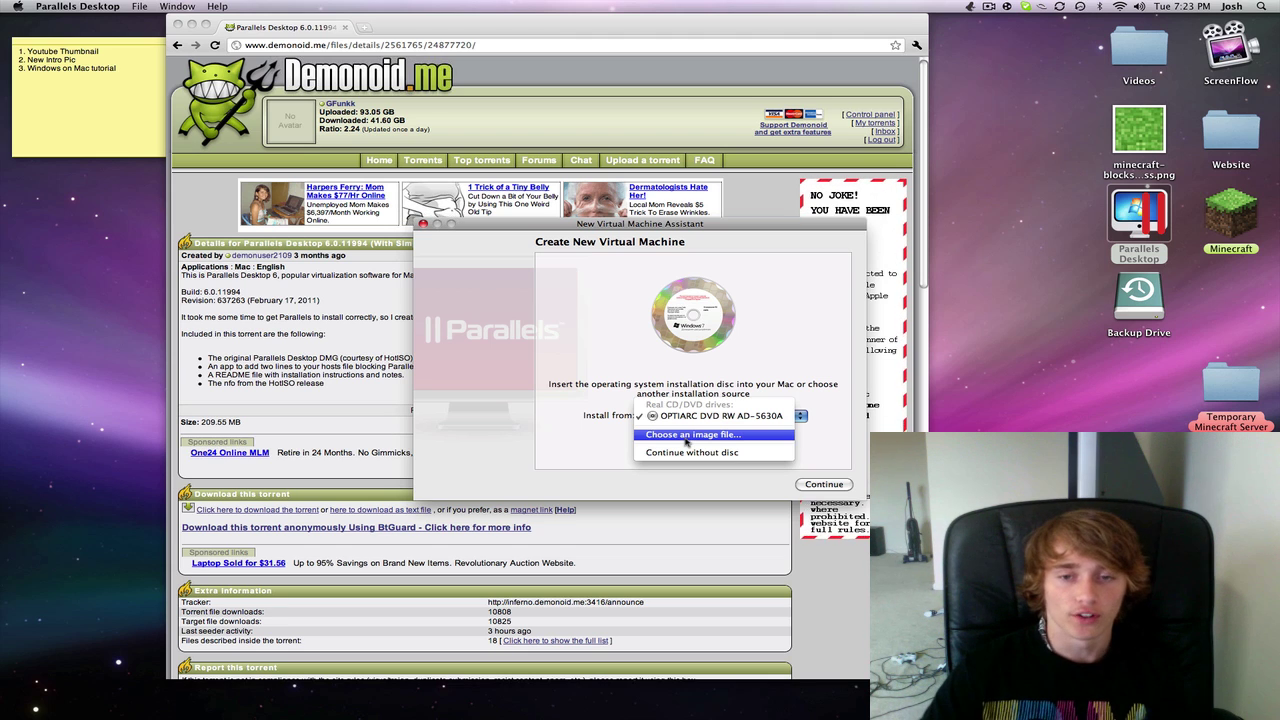
left_click(686, 440)
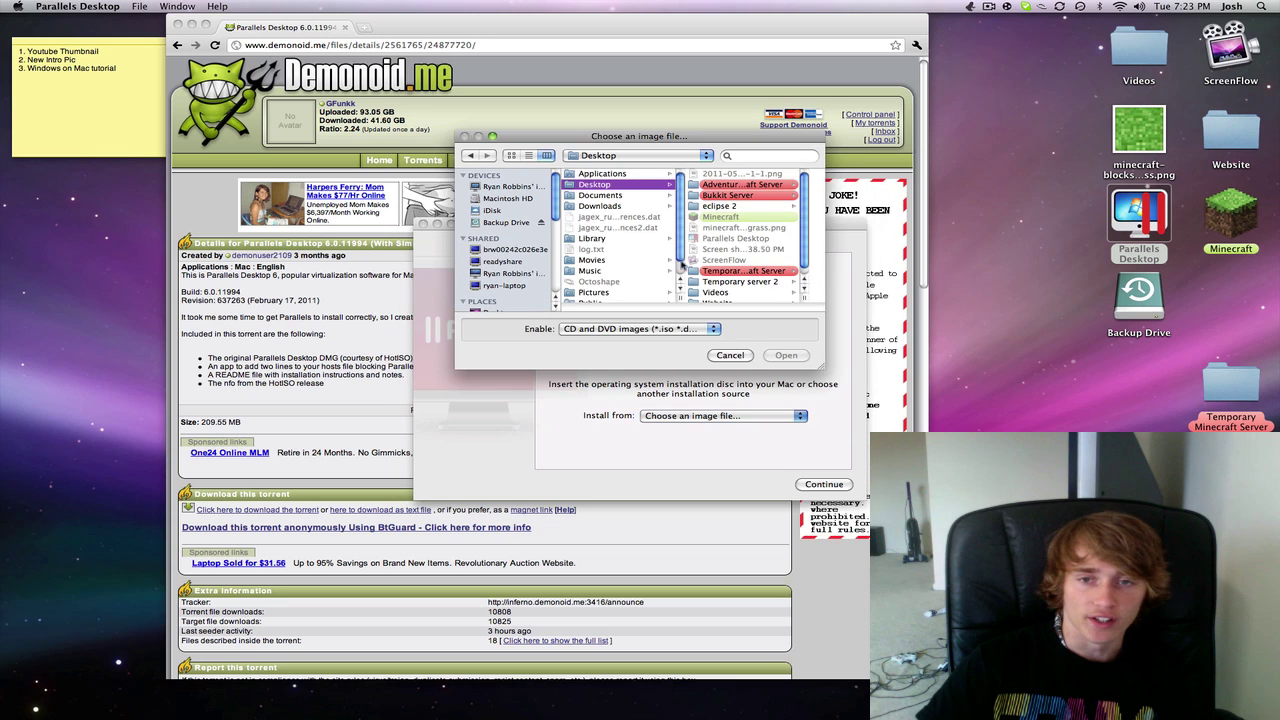
scroll(631, 263, "up", 1)
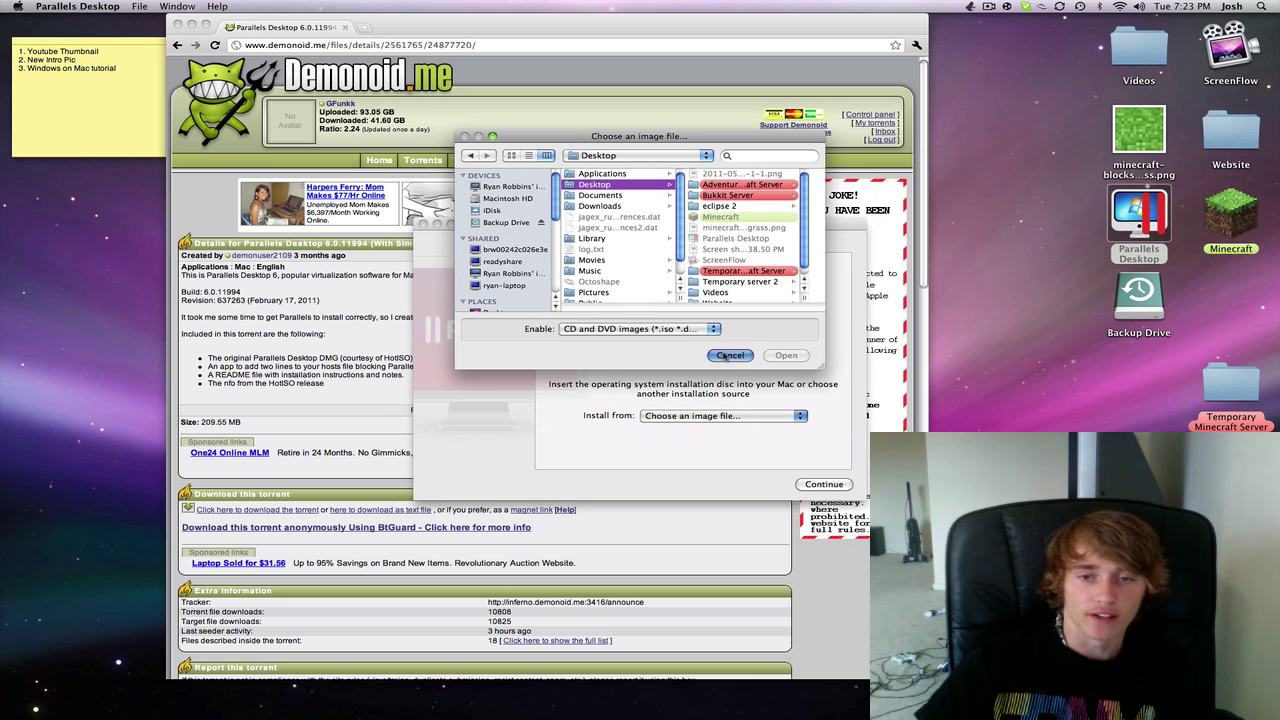
left_click(728, 355)
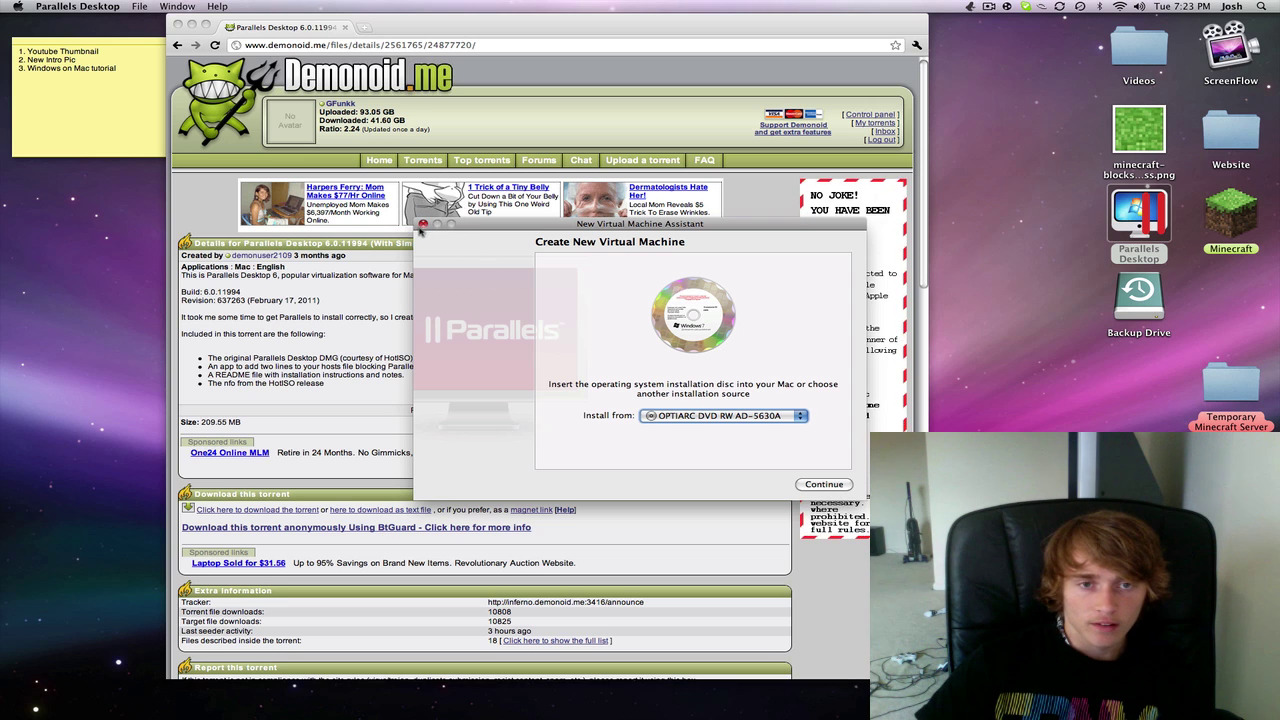
left_click(423, 225)
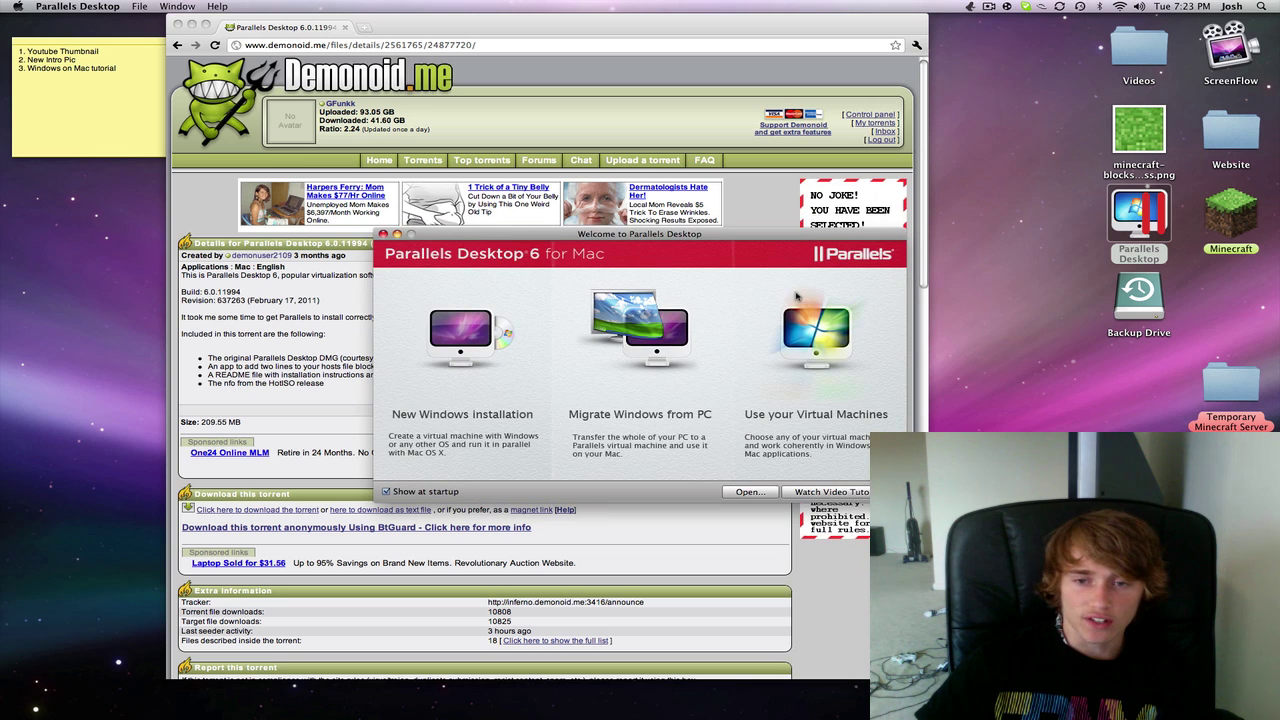
Step: Open the existing Windows 7 virtual machine in a smaller window, start it and accept the scheduled virtual disk compacting
left_click(830, 332)
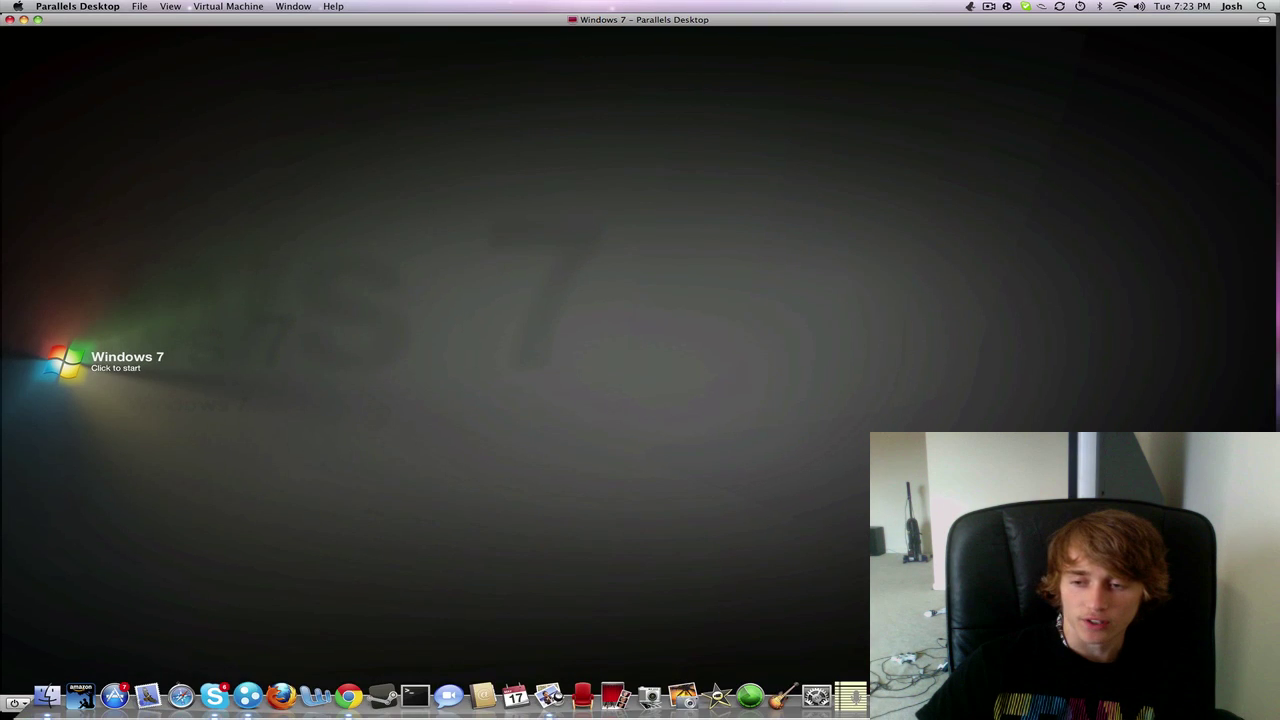
key("ctrl+super+f")
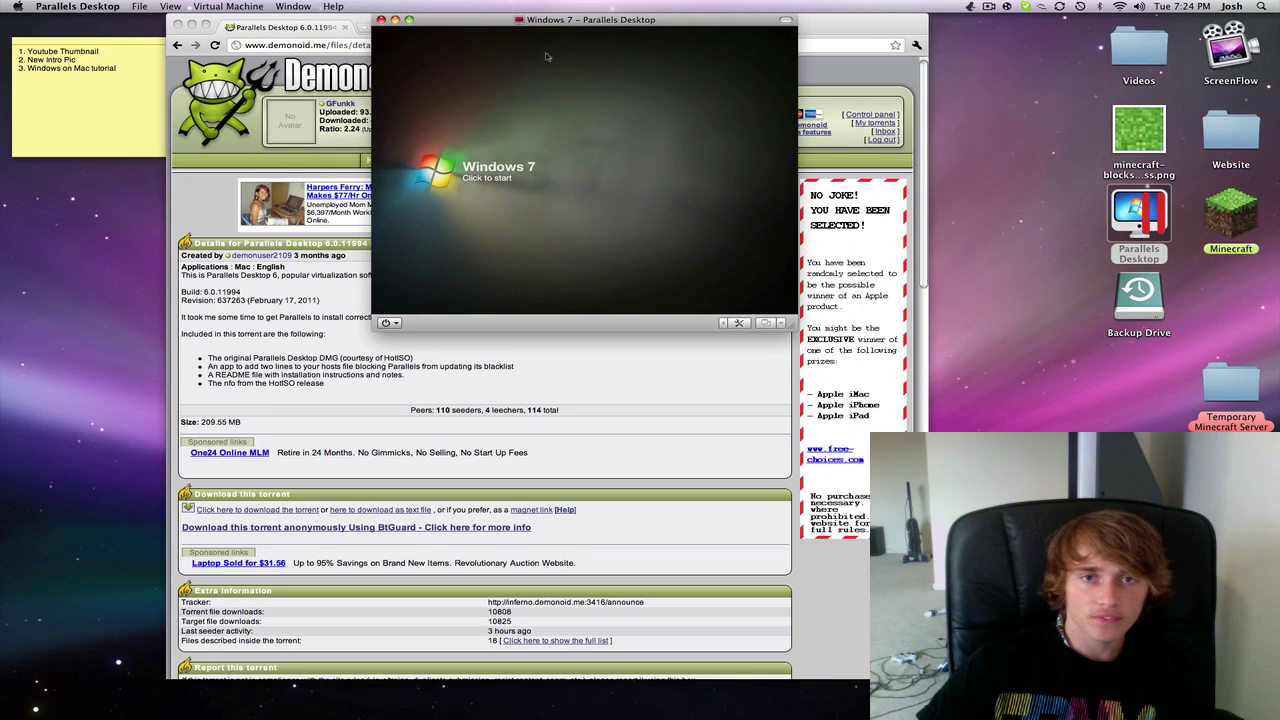
left_click(470, 187)
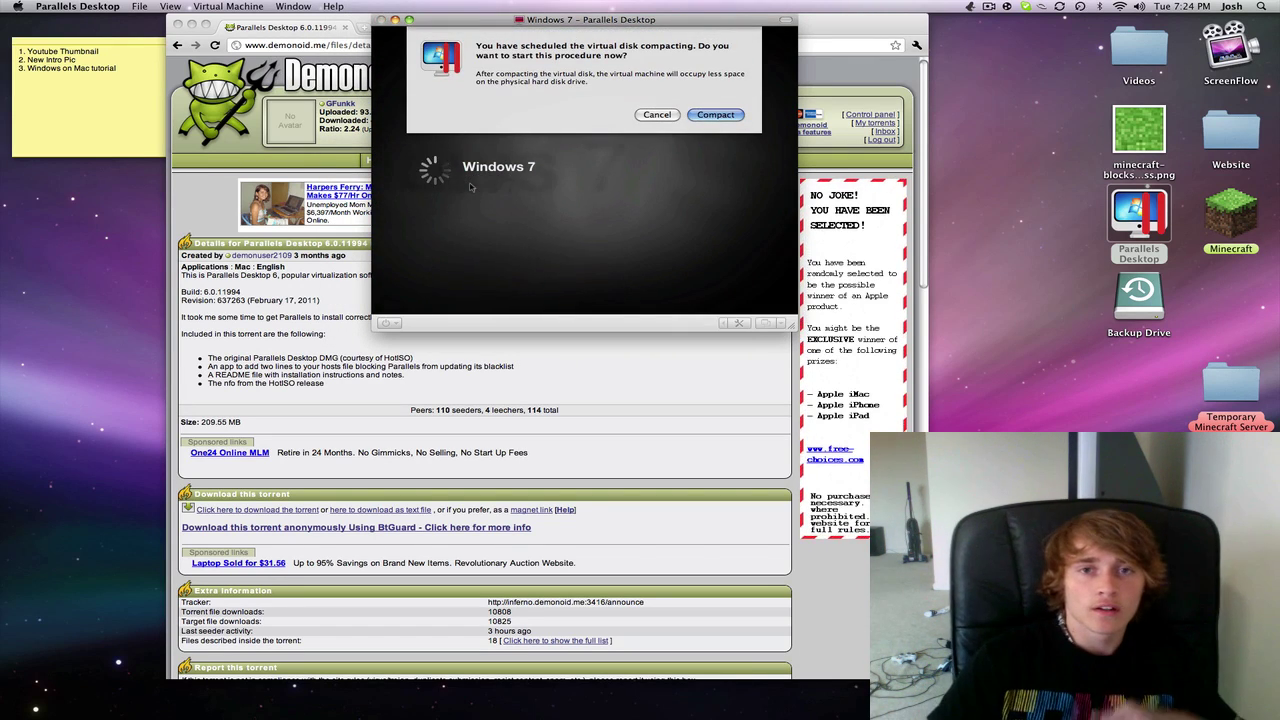
left_click(700, 116)
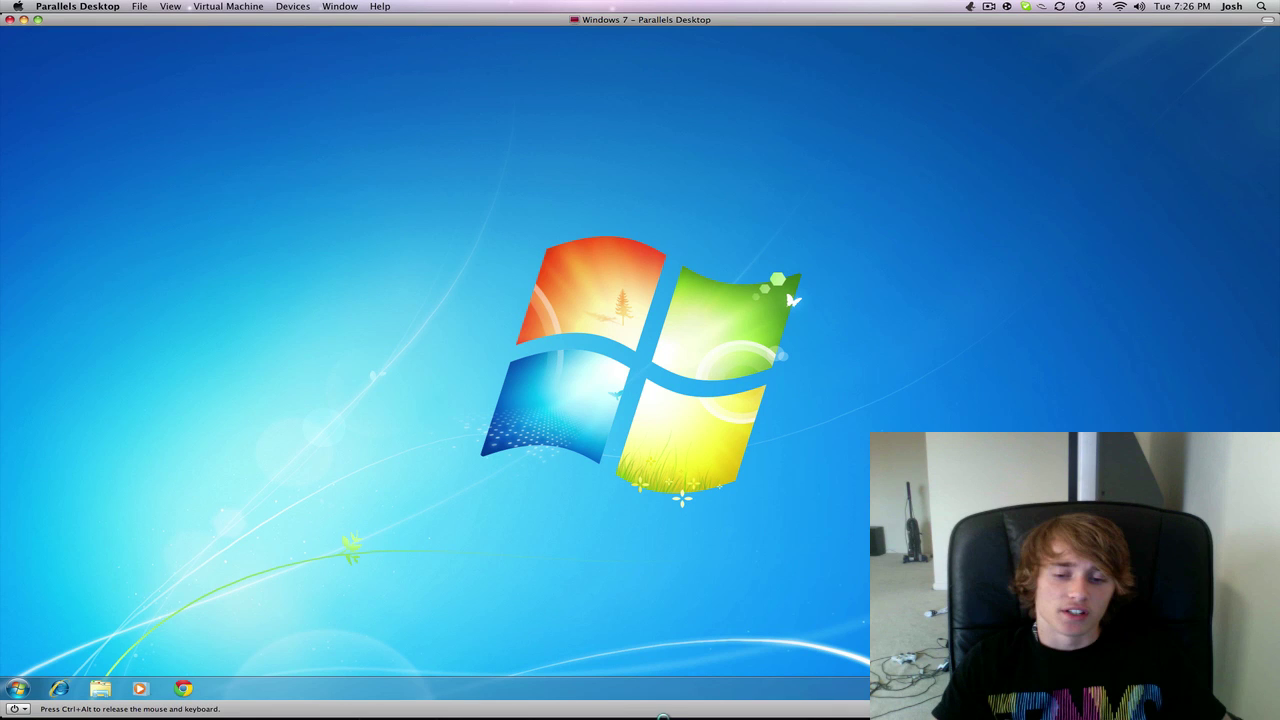
Step: Close the Mac browser window showing the torrent page and return to the running Windows 7 virtual machine
mouse_move(850, 700)
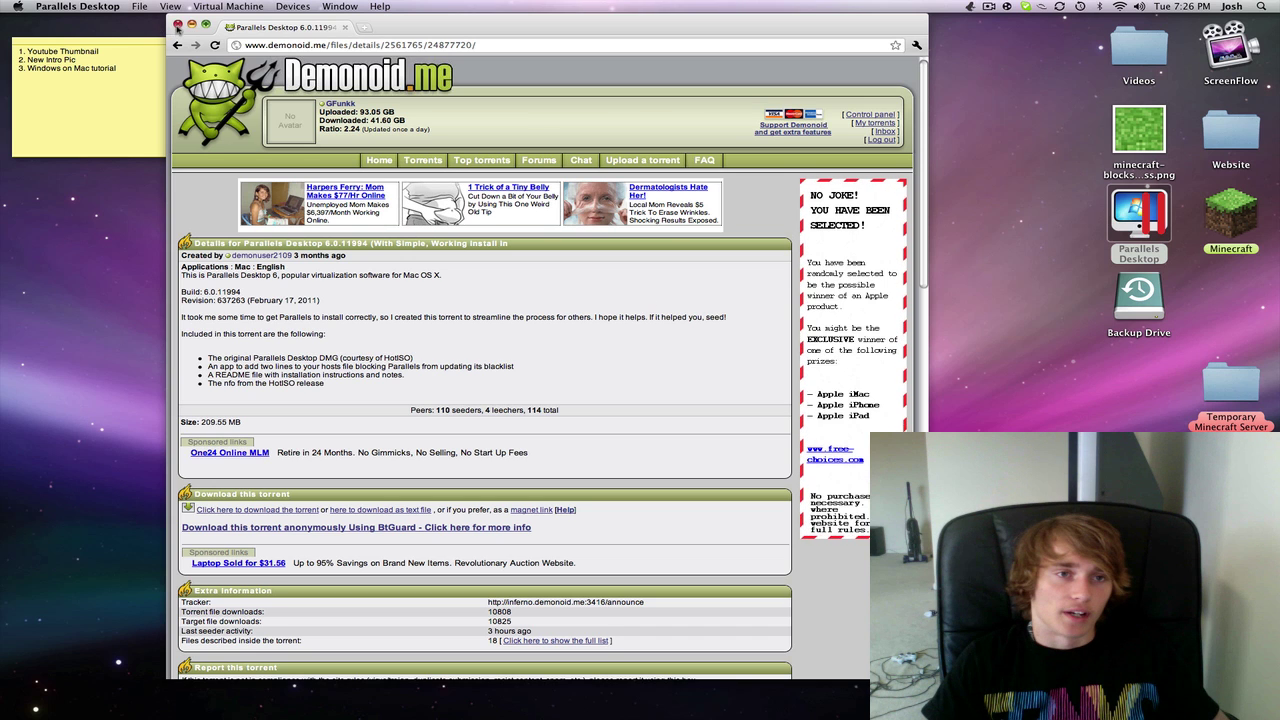
left_click(177, 27)
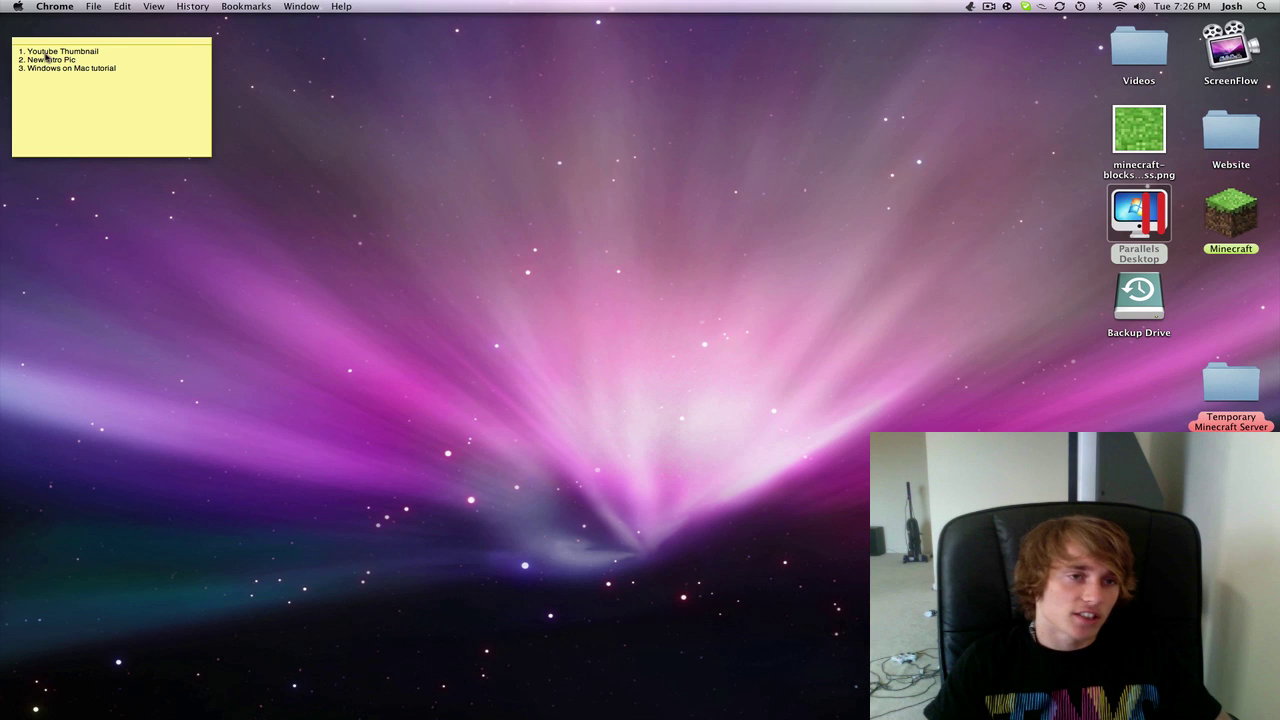
left_click_drag(117, 68, 21, 45)
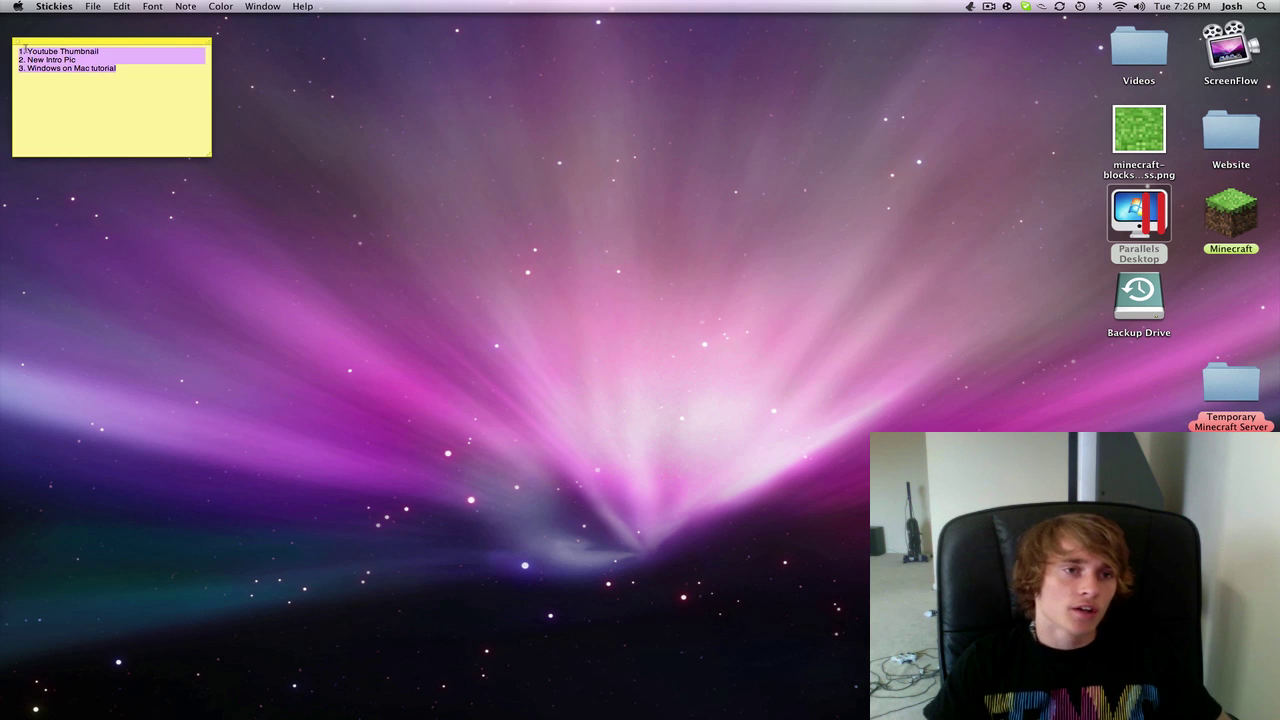
left_click(50, 79)
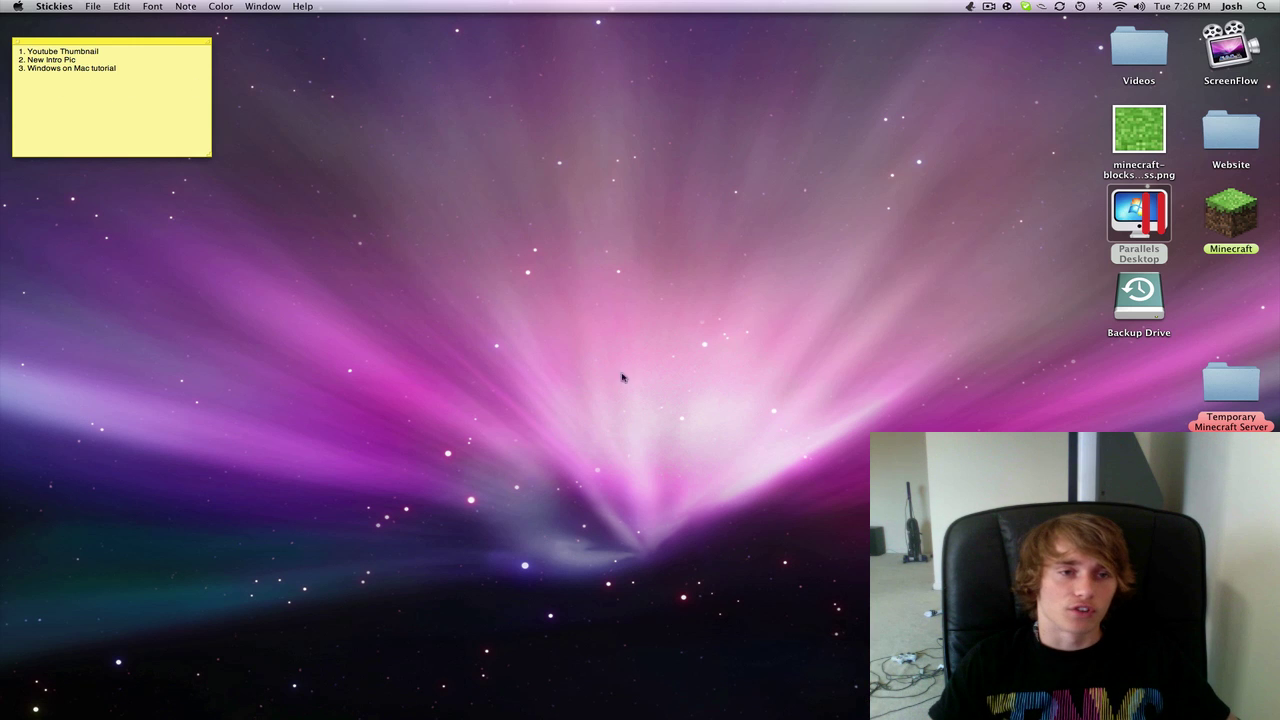
mouse_move(450, 716)
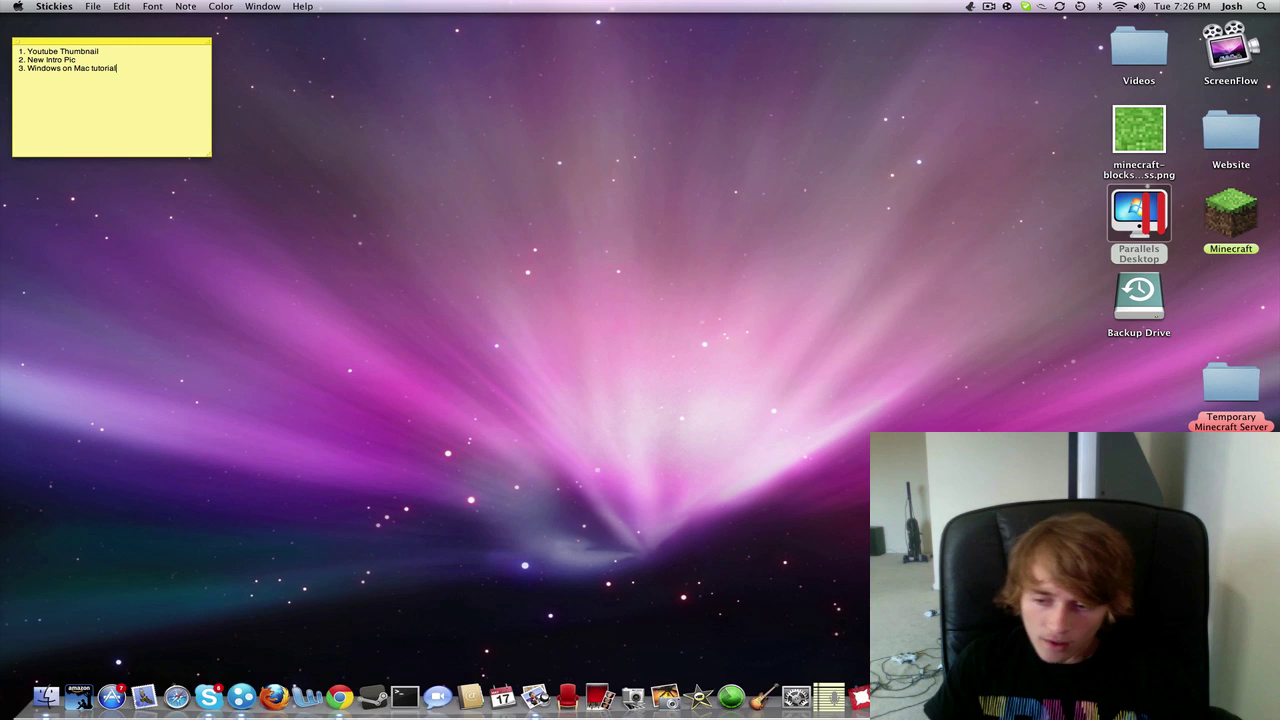
left_click(736, 697)
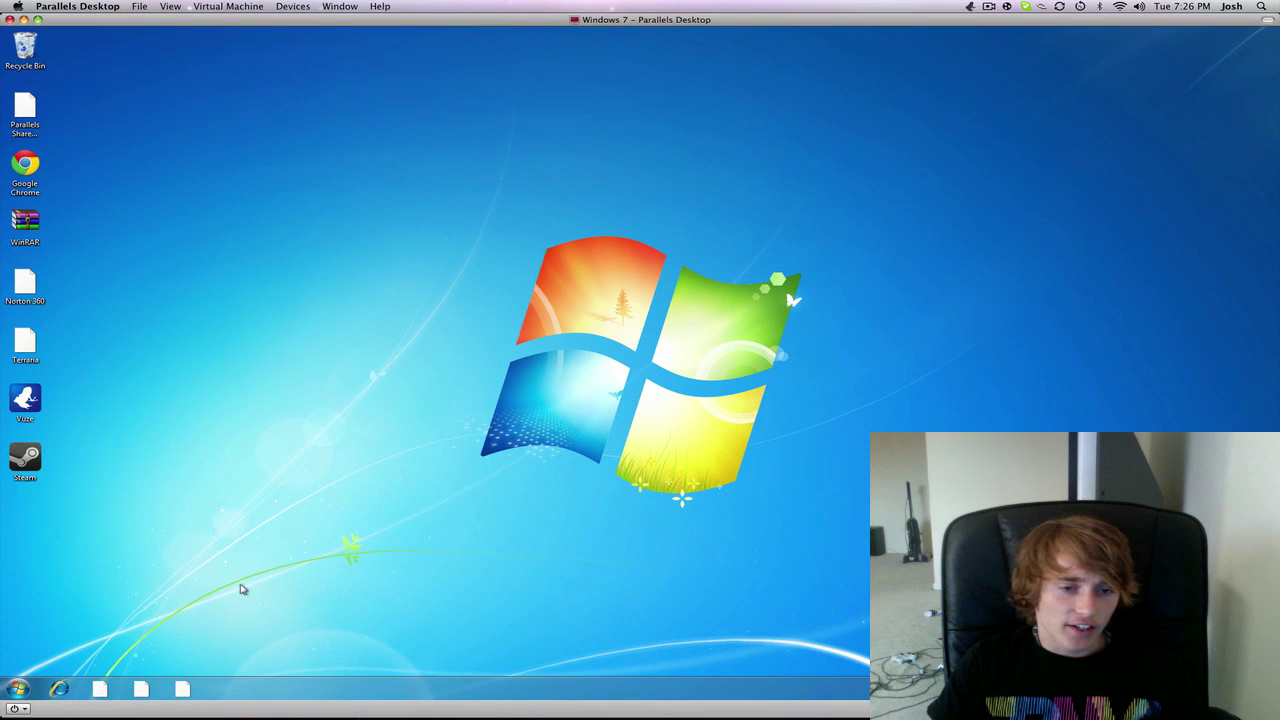
left_click_drag(244, 580, 694, 281)
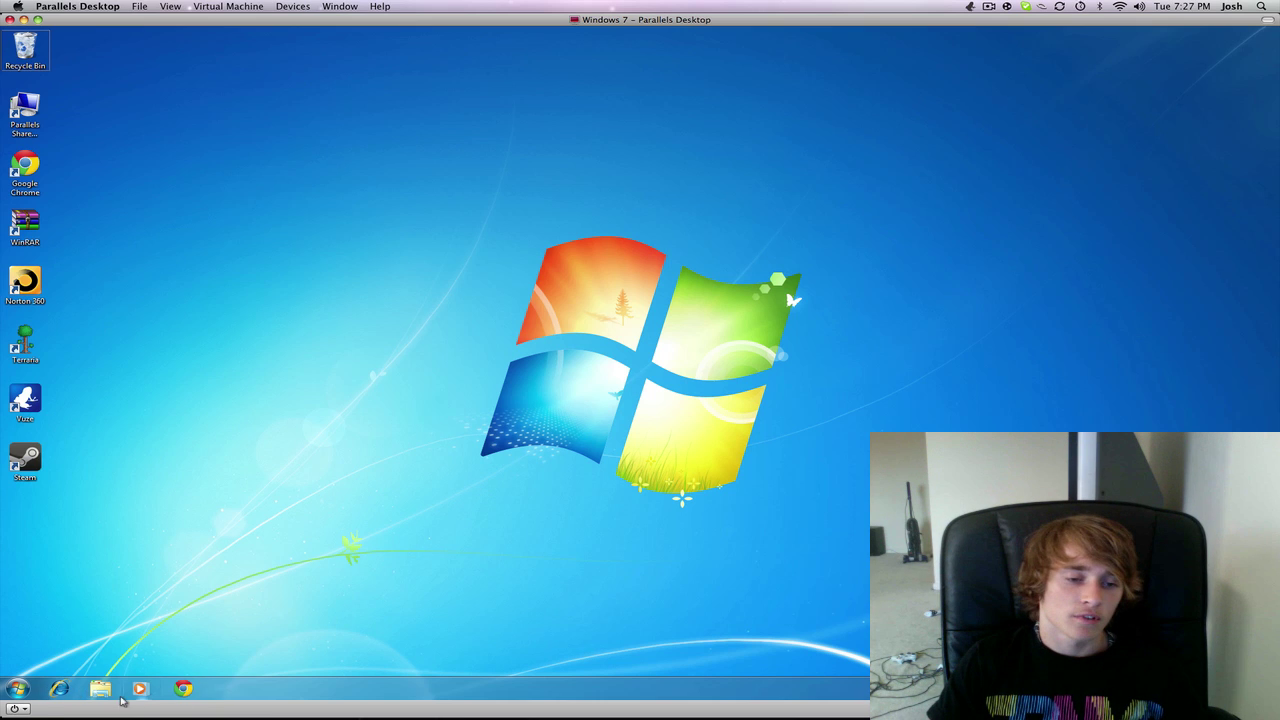
left_click(182, 689)
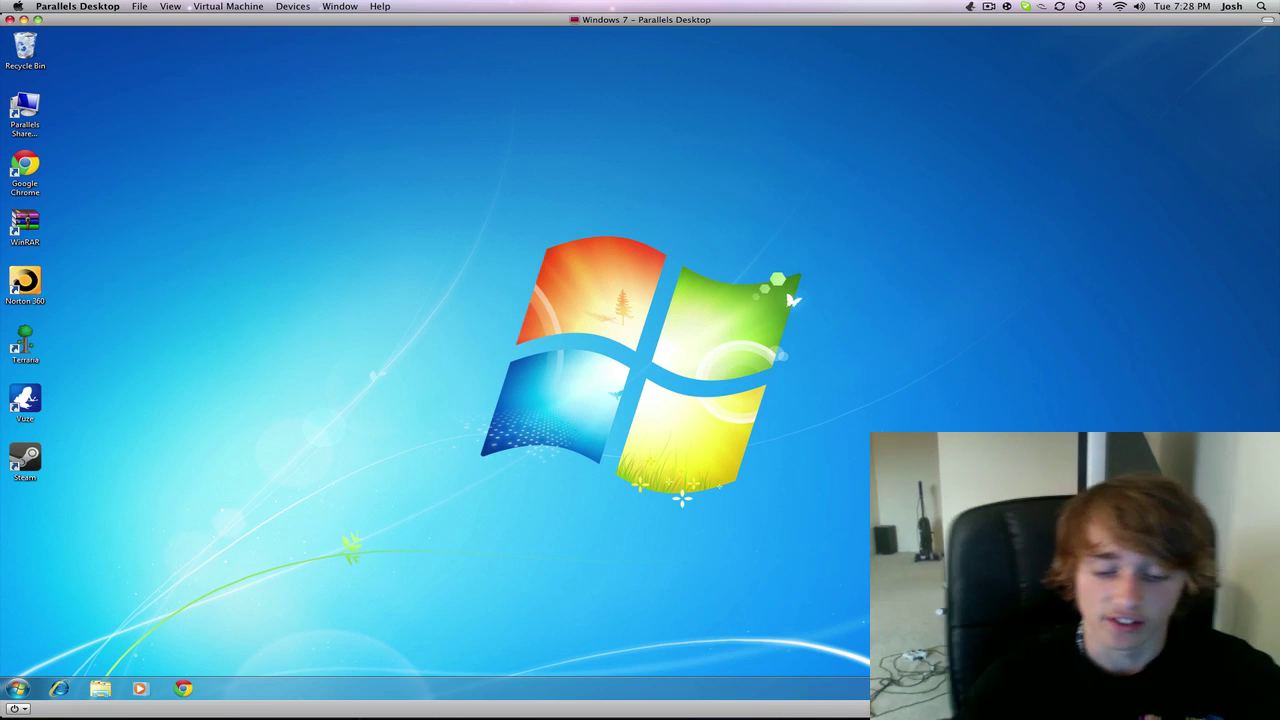
mouse_move(640, 715)
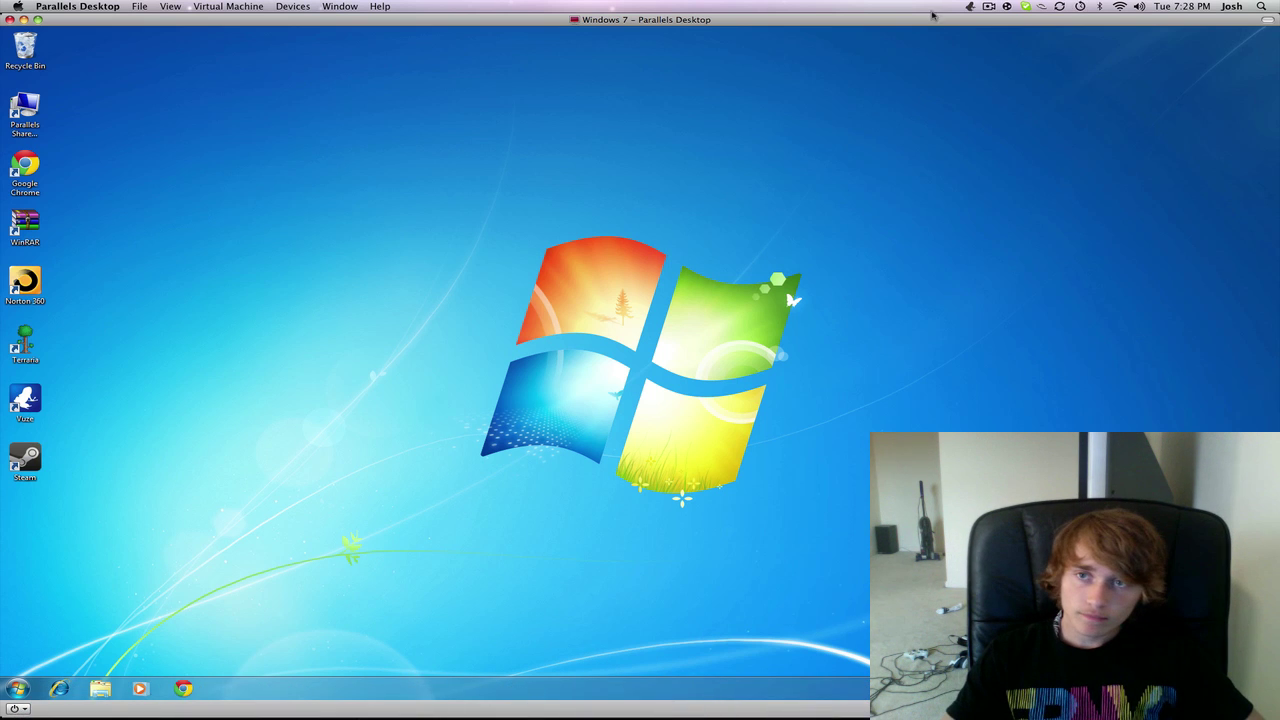
left_click(988, 7)
left_click(584, 8)
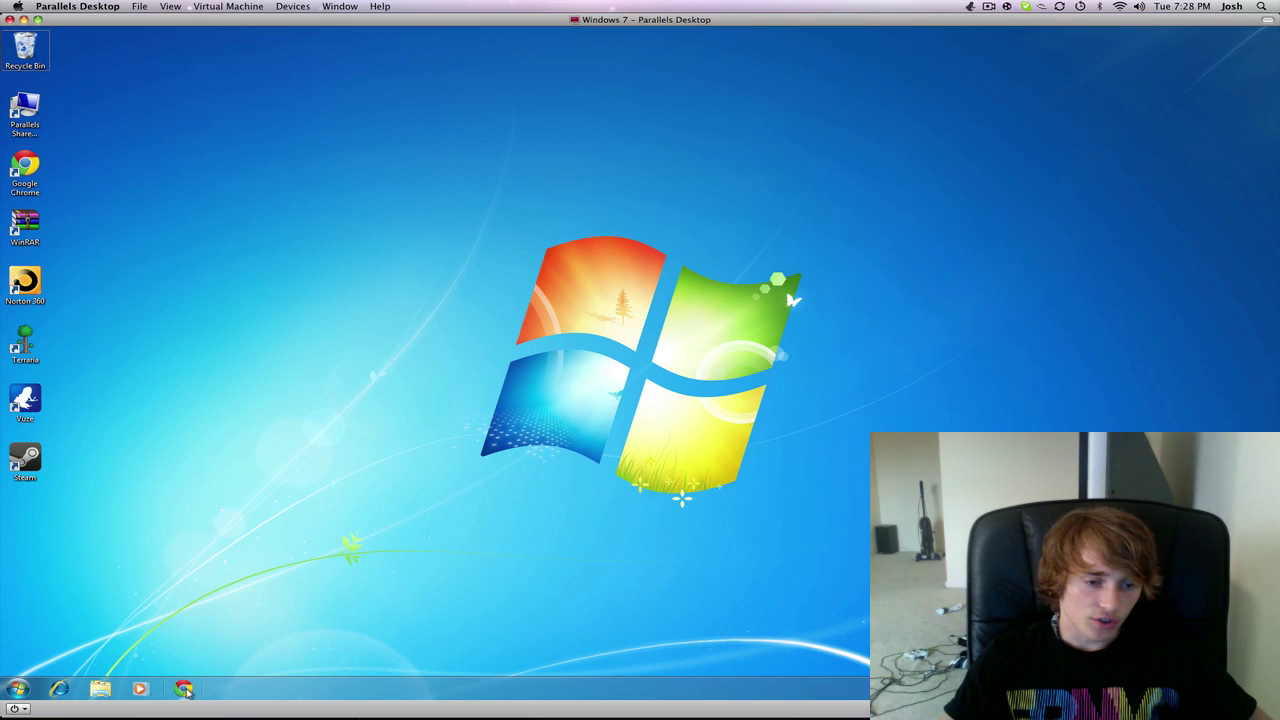
Step: Launch Google Chrome inside the Windows 7 virtual machine and load youtube.com, correcting the mistyped address
left_click(185, 689)
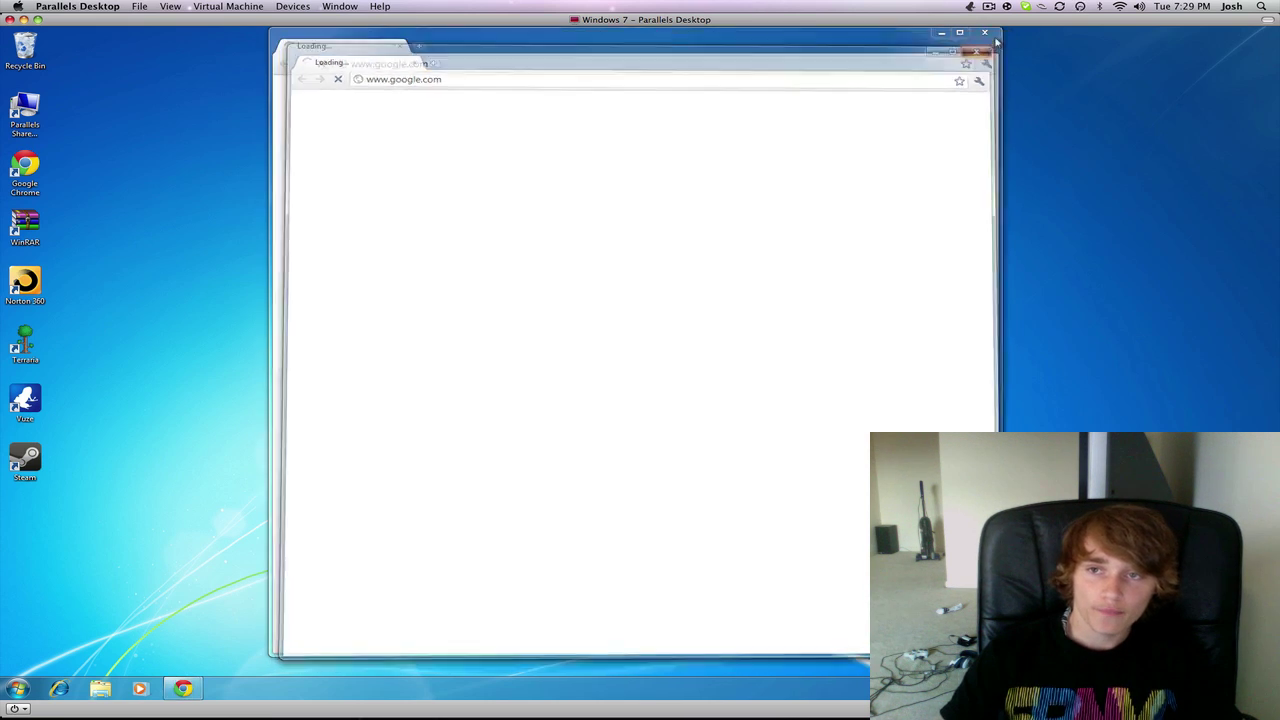
left_click(414, 65)
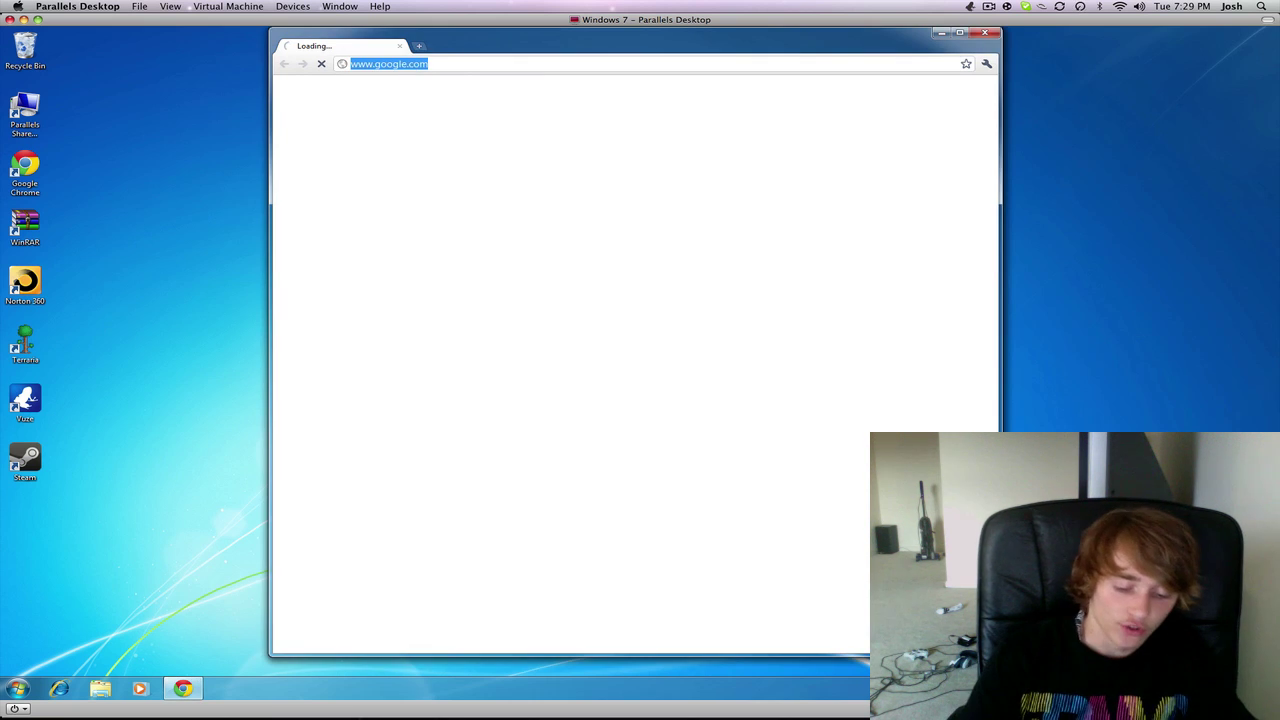
type("yyoutube.com")
key("Return")
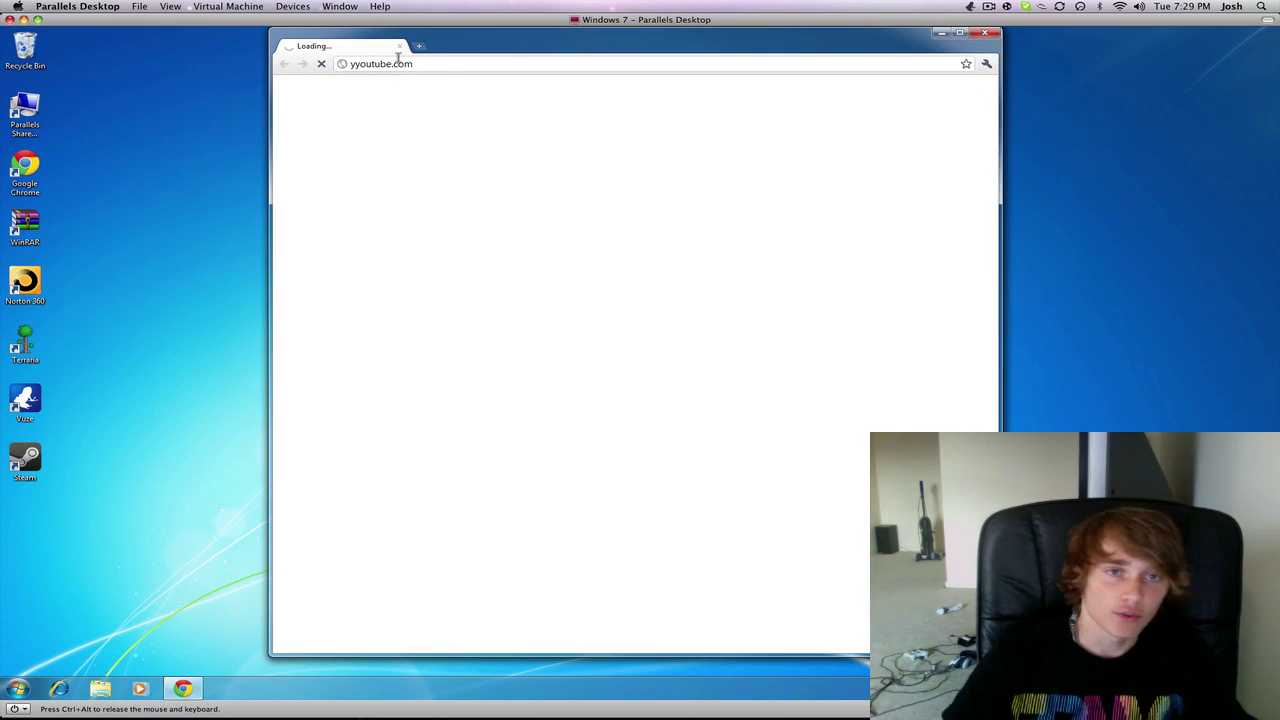
left_click(355, 65)
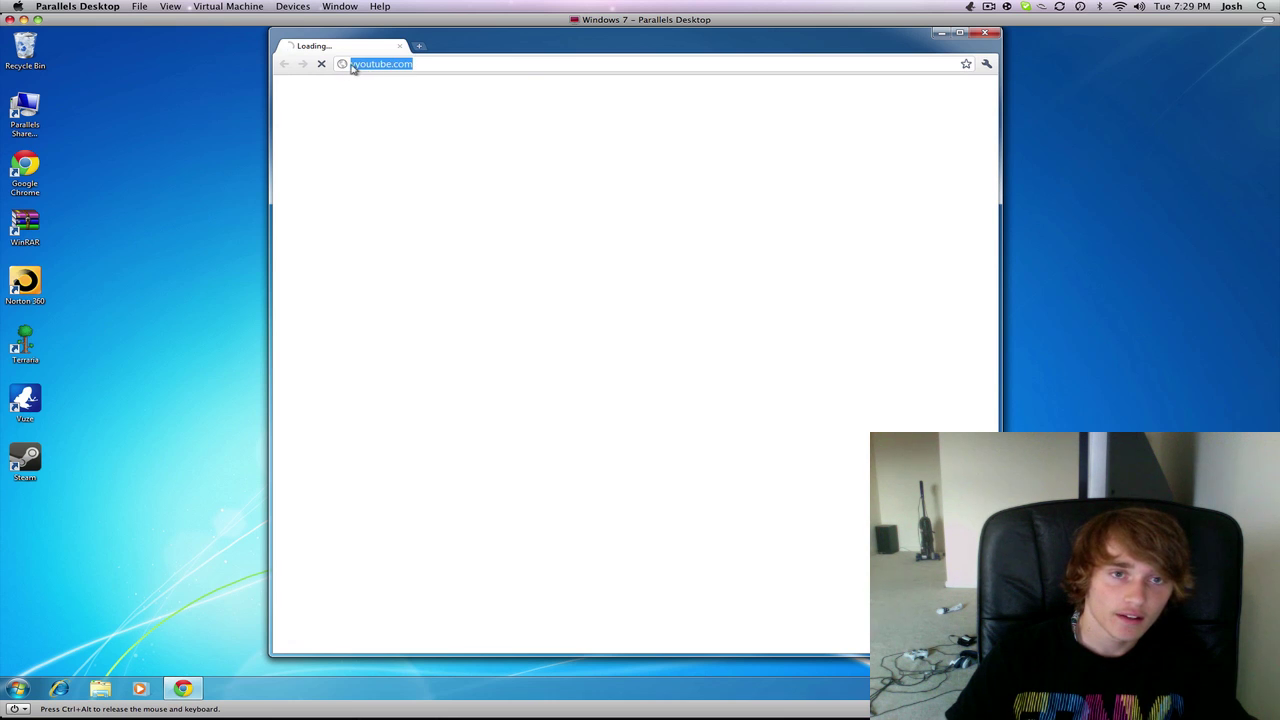
left_click(352, 65)
key("Delete")
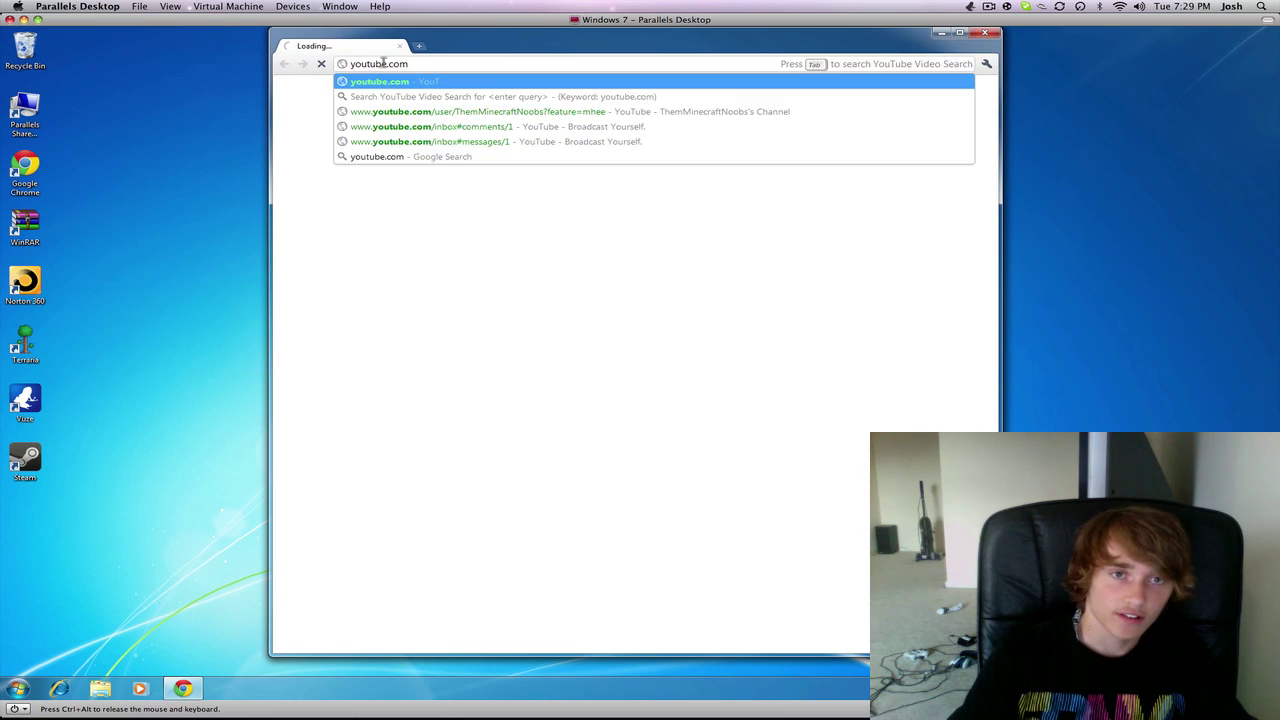
key("Return")
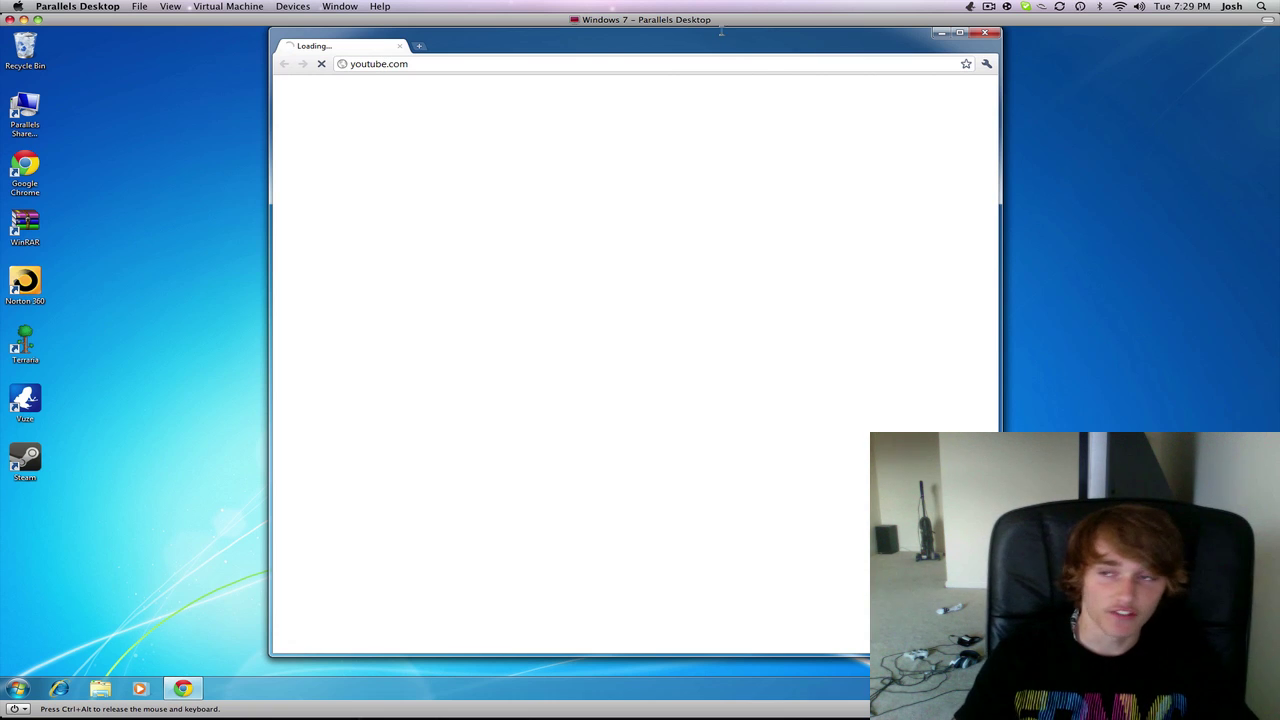
mouse_move(78, 700)
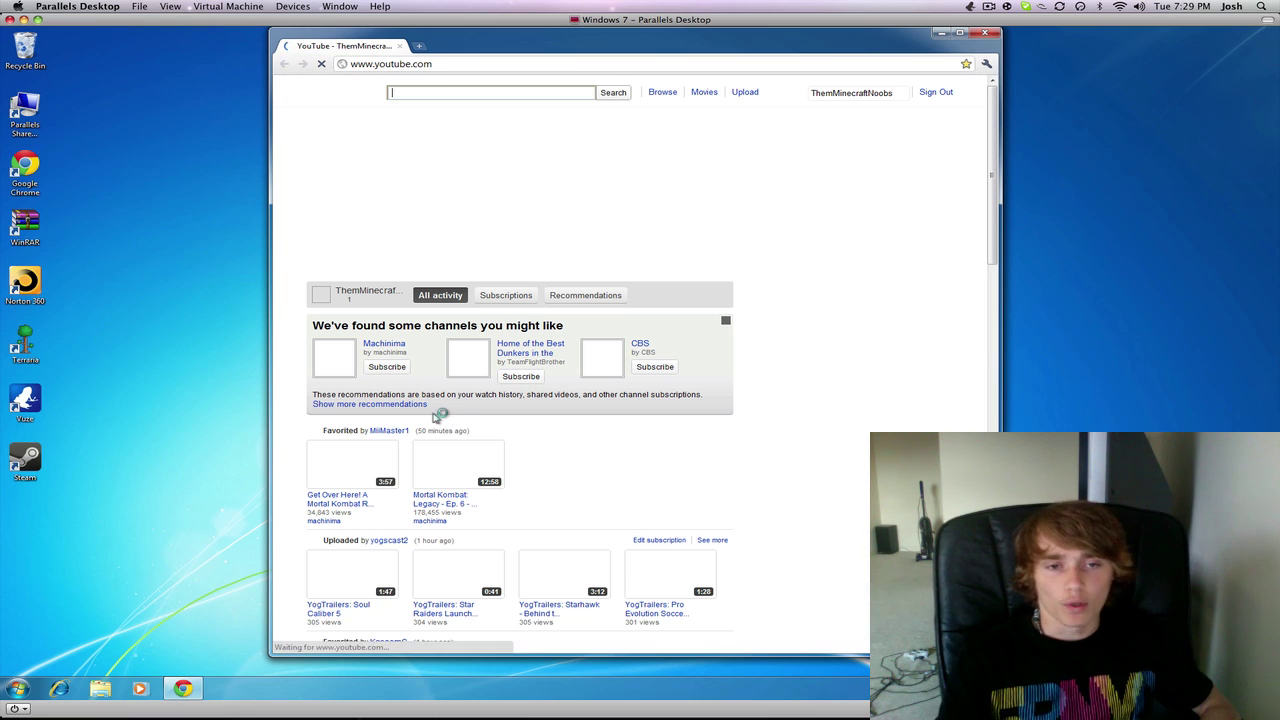
Step: Open the signed-in account's own channel page from the YouTube home page
scroll(436, 416, "down", 1)
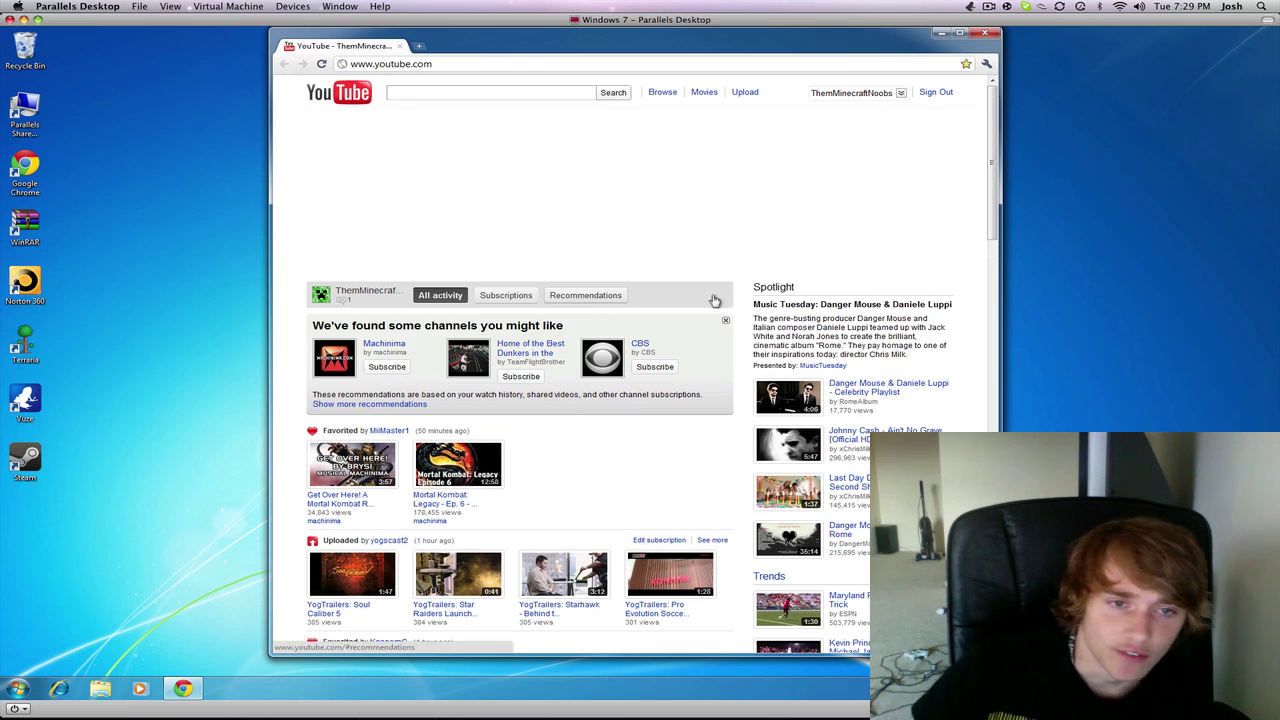
left_click(851, 93)
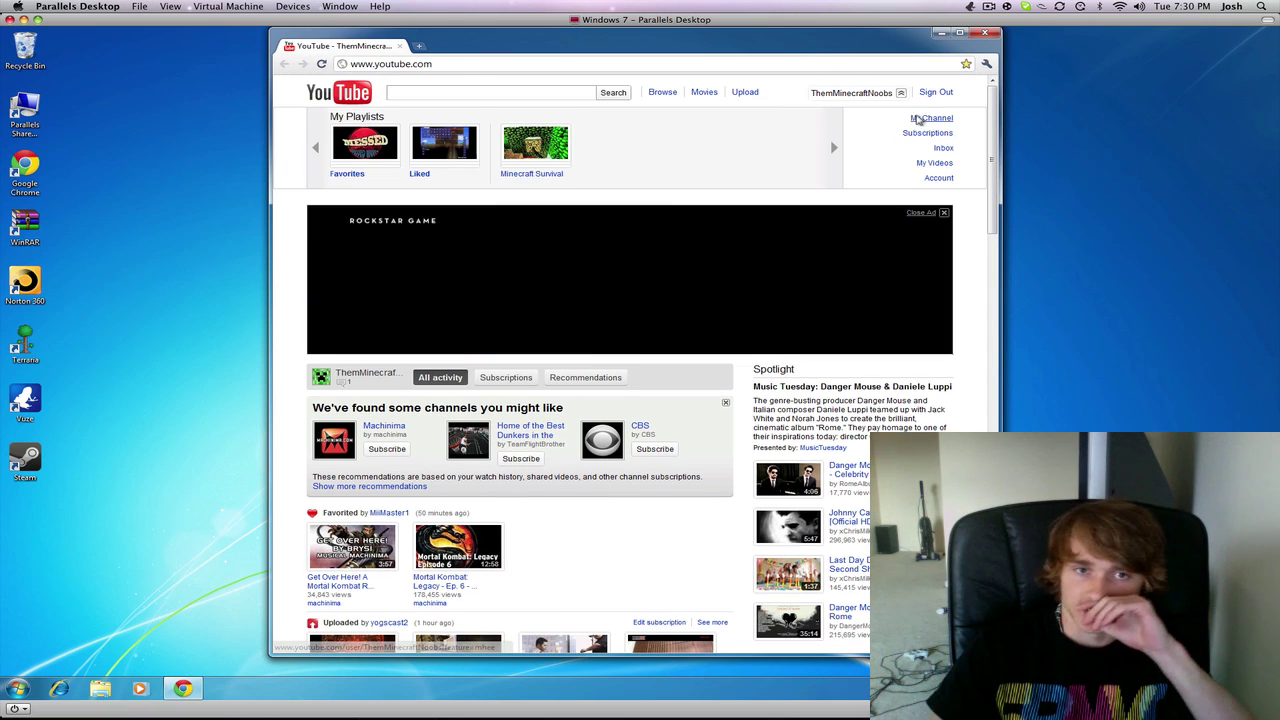
left_click(920, 118)
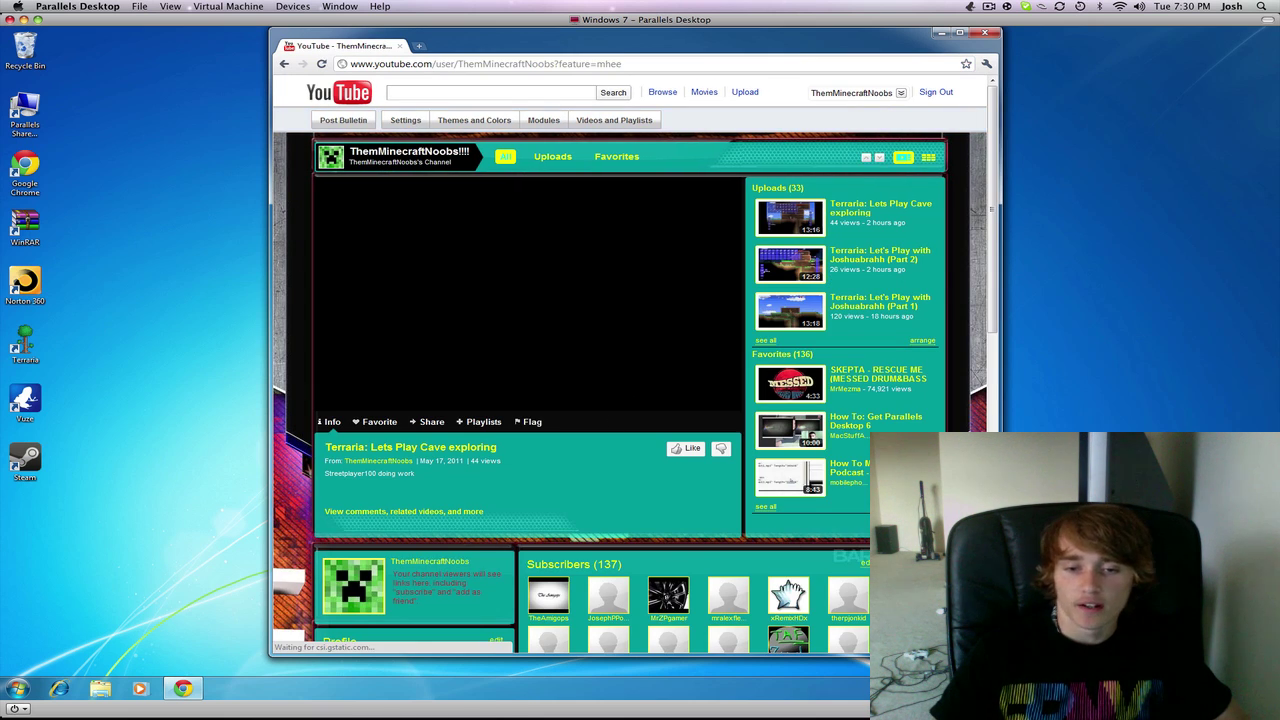
Step: Look through the channel page's profile, subscribers, friends and comments, and return to the YouTube home page
scroll(670, 520, "down", 3)
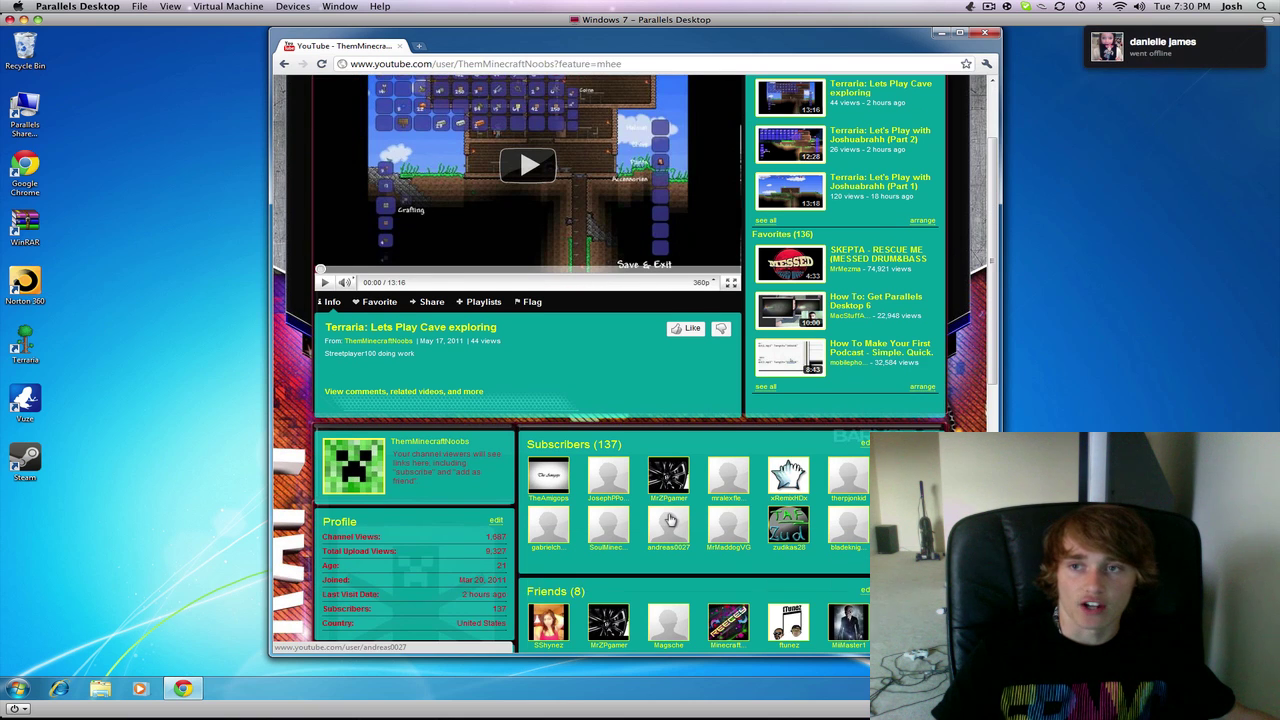
scroll(670, 520, "down", 5)
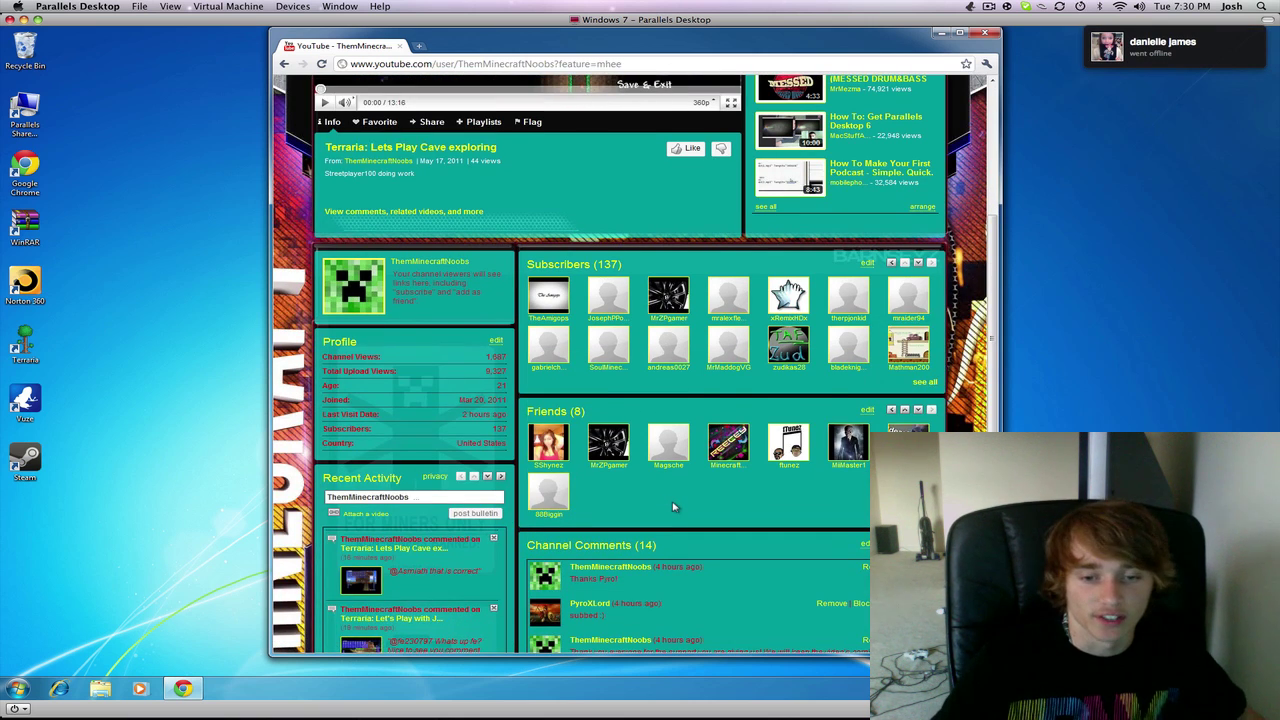
scroll(614, 466, "down", 2)
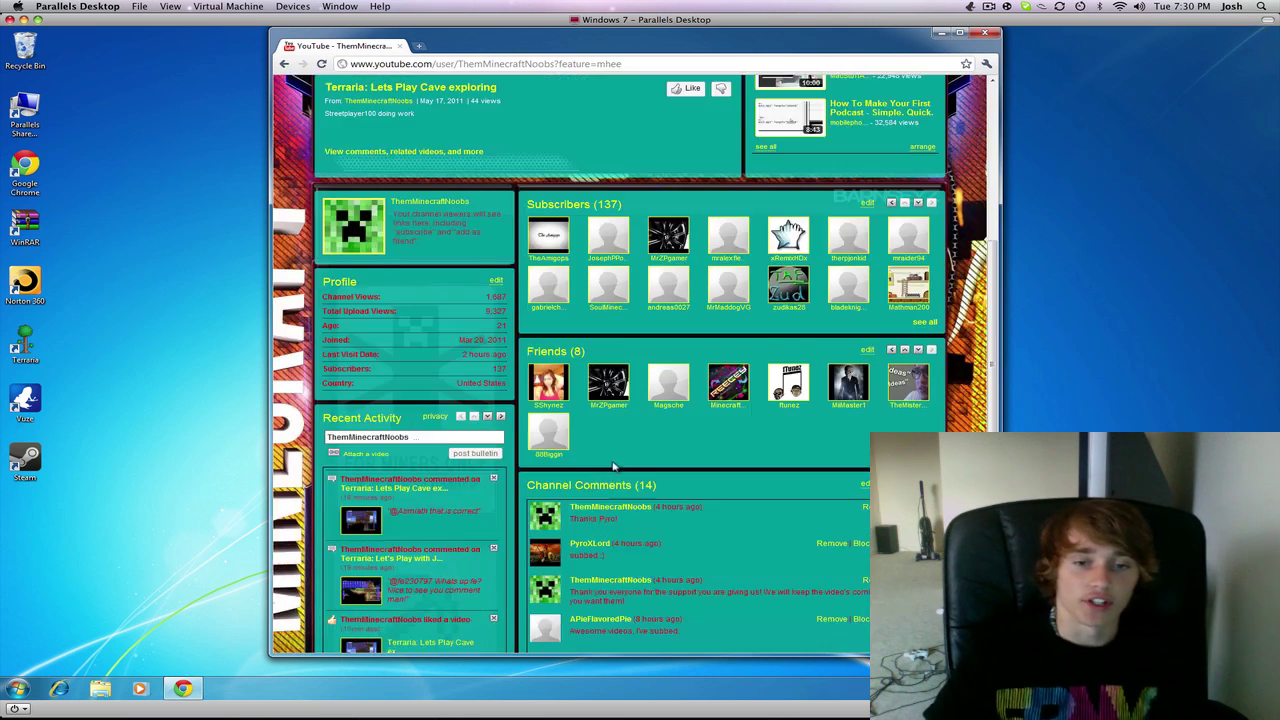
scroll(614, 466, "down", 5)
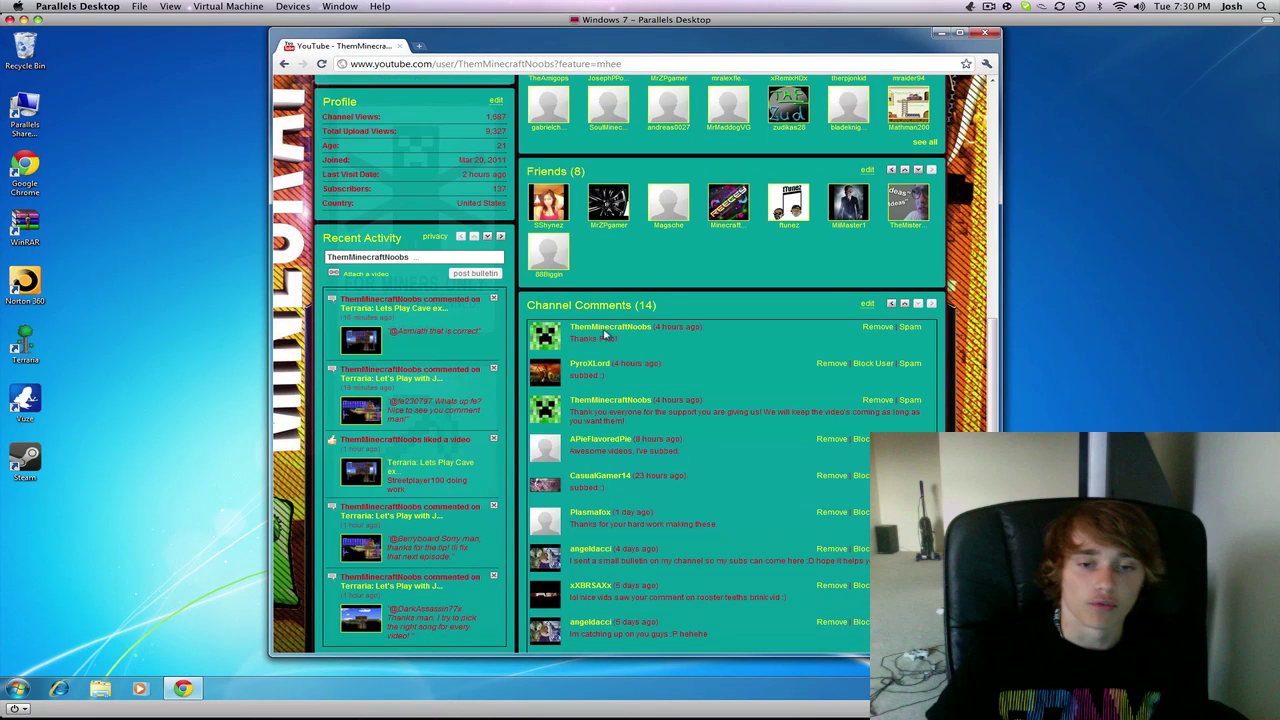
scroll(605, 294, "up", 7)
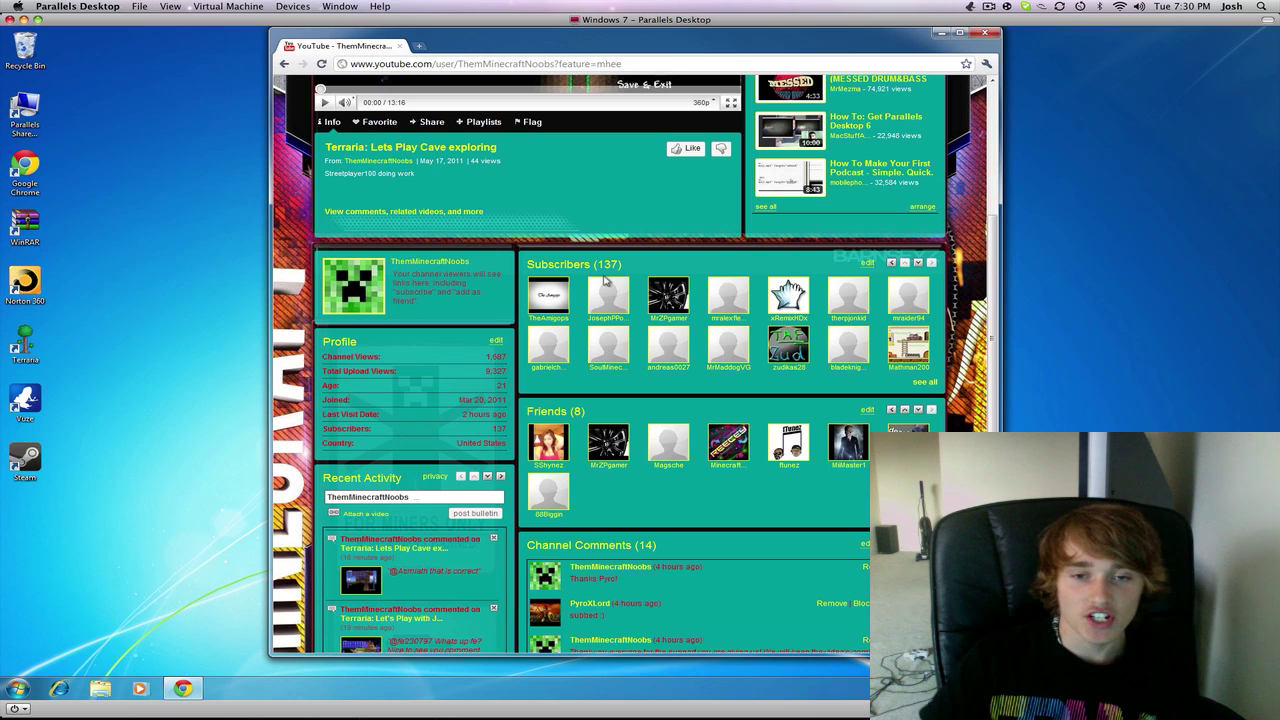
scroll(520, 338, "up", 8)
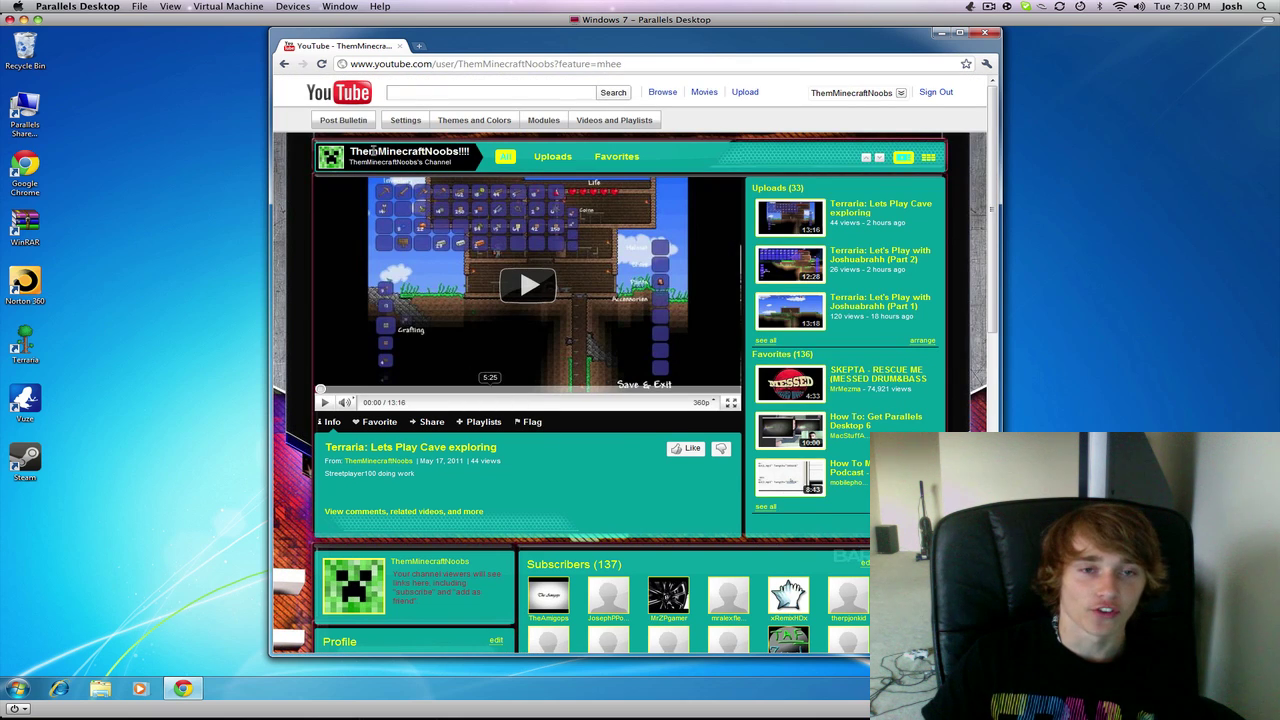
left_click(336, 94)
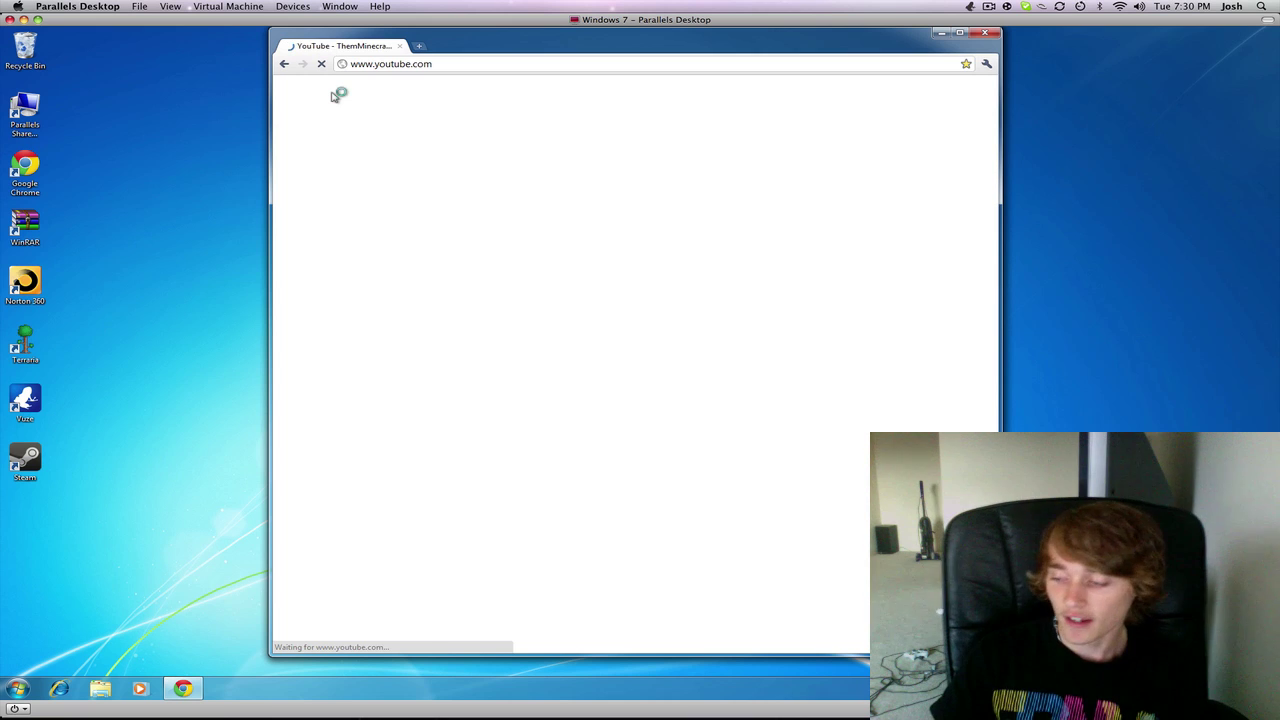